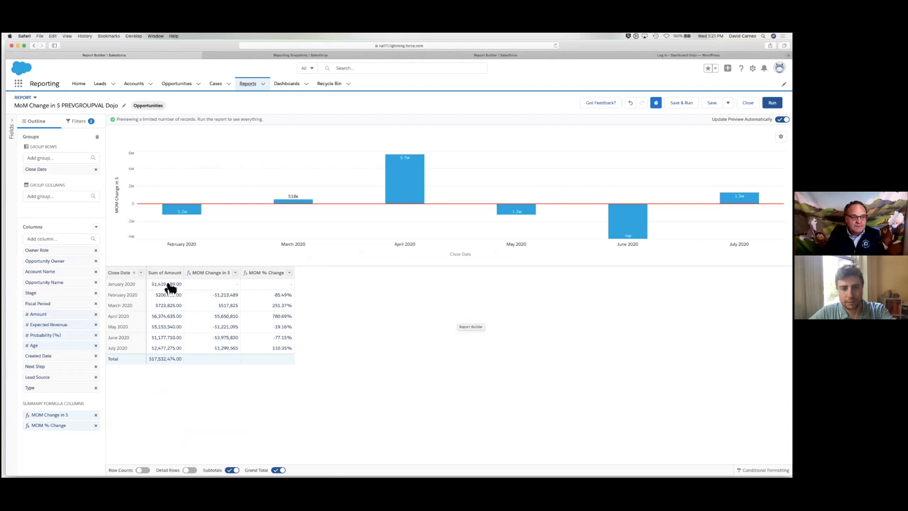
left_click(141, 273)
mouse_move(184, 335)
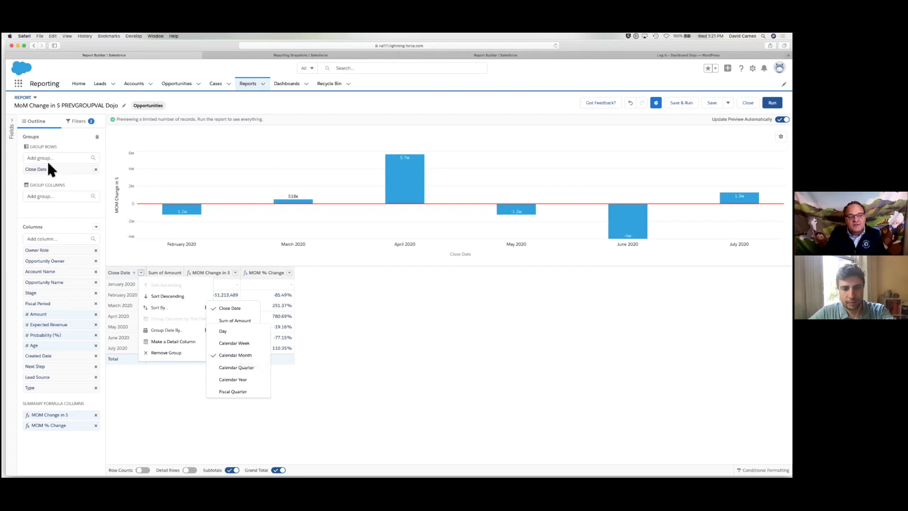
left_click(98, 228)
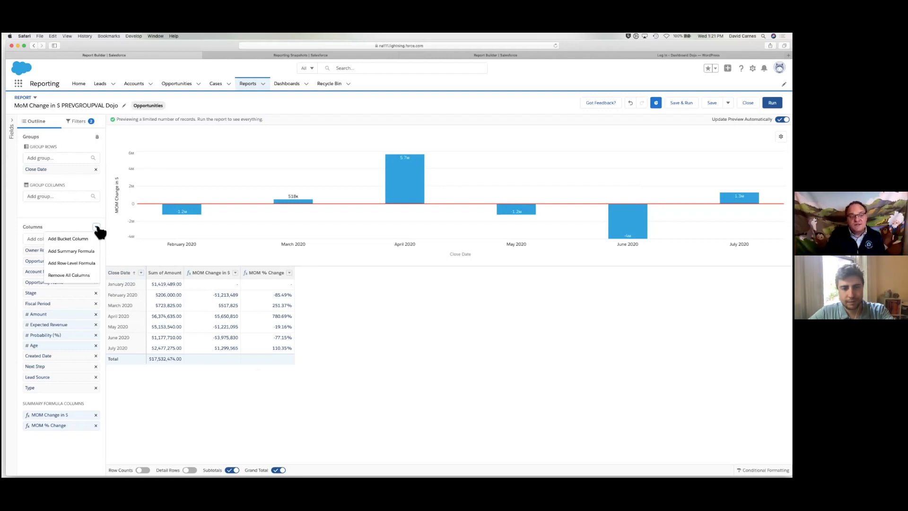
left_click(80, 214)
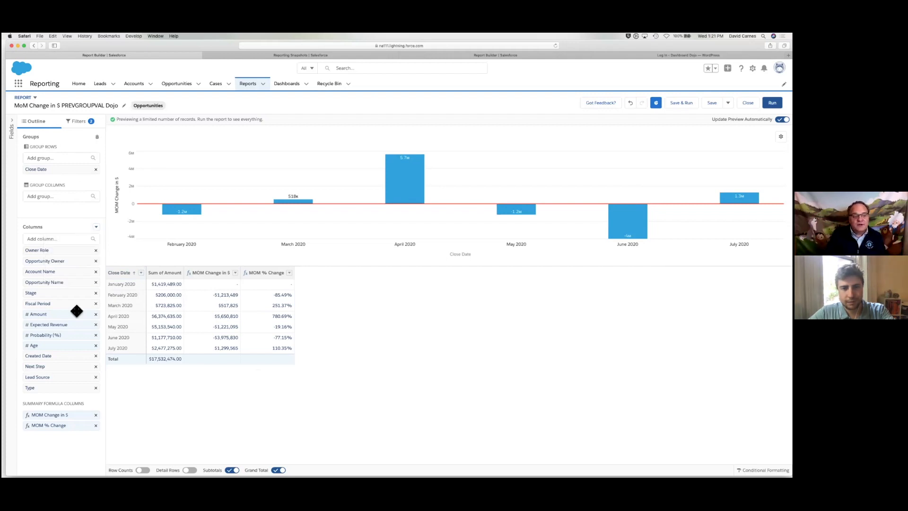
left_click(58, 416)
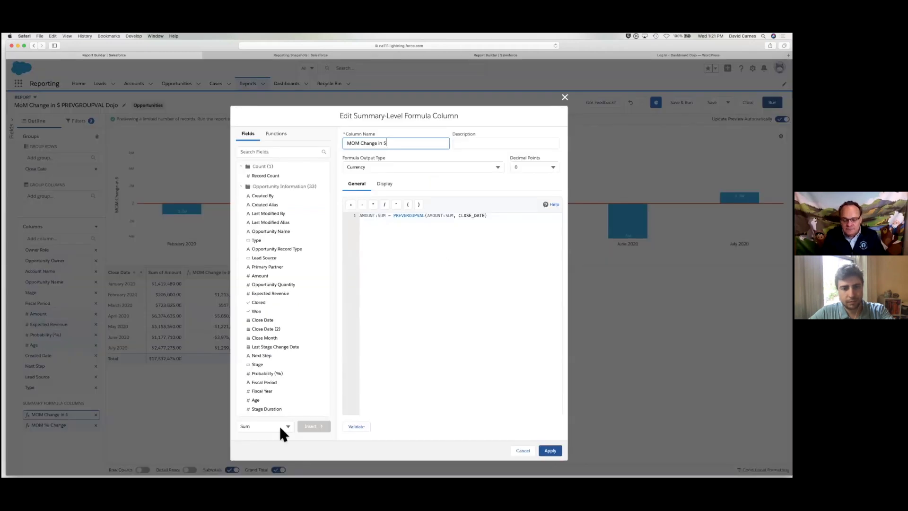
Zoom the browser in two steps and select the Amount field in the report fields list
key("super+plus")
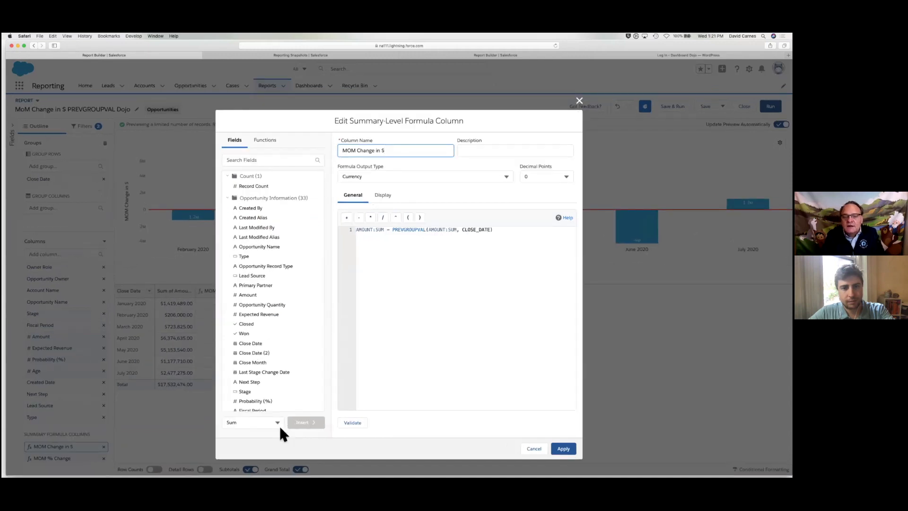
key("super+plus")
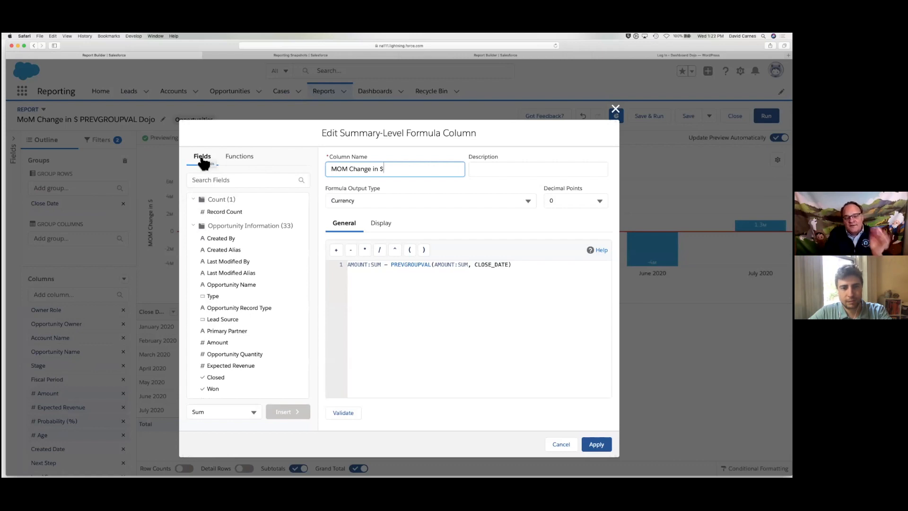
left_click(242, 159)
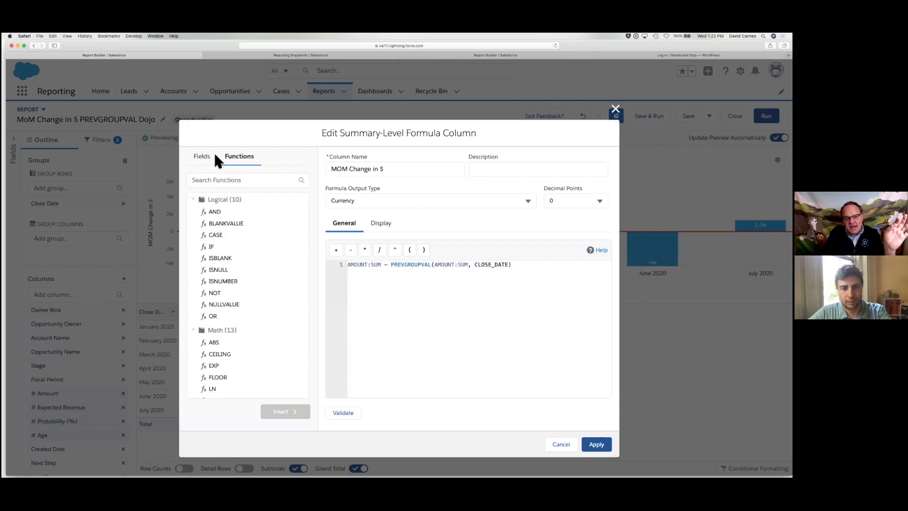
left_click(202, 161)
scroll(228, 332, "down", 3)
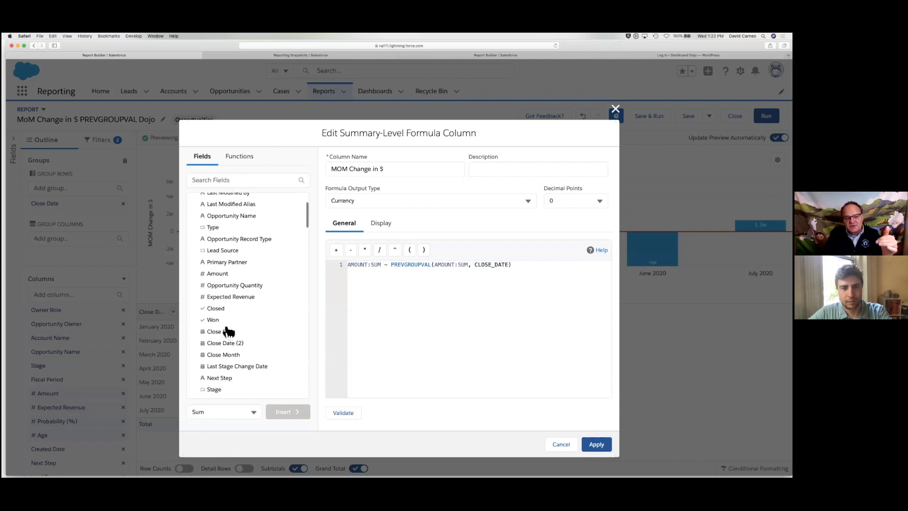
left_click(227, 275)
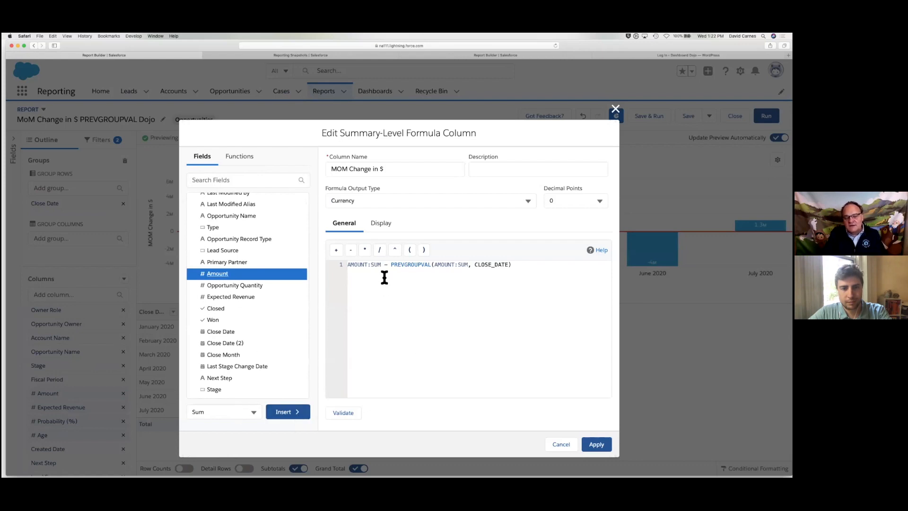
Highlight the AMOUNT:SUM and PREVGROUPVAL formula parts, then scroll the functions list to Summary
left_click_drag(381, 265, 354, 266)
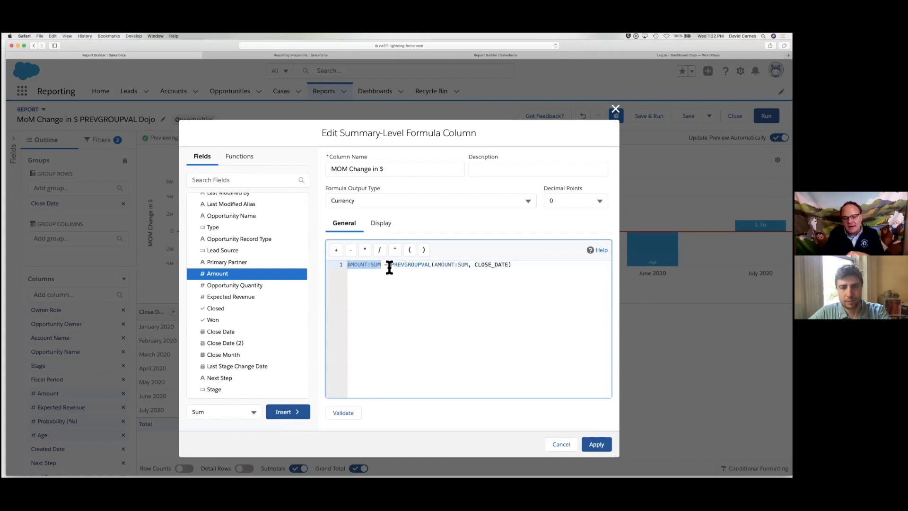
left_click_drag(391, 265, 521, 265)
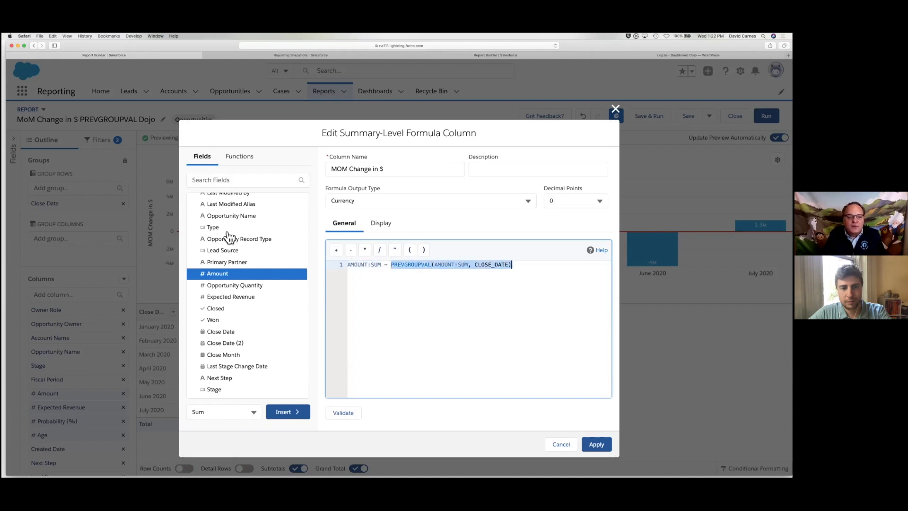
left_click(242, 162)
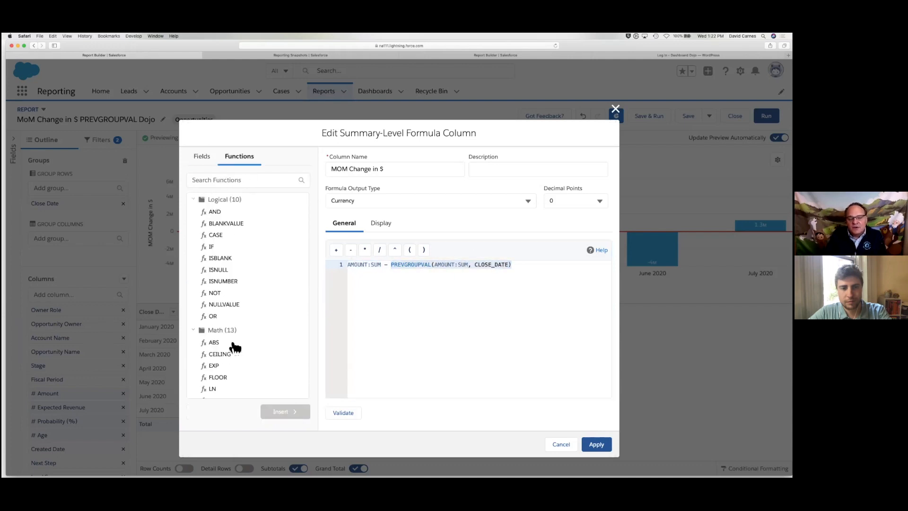
scroll(235, 347, "down", 5)
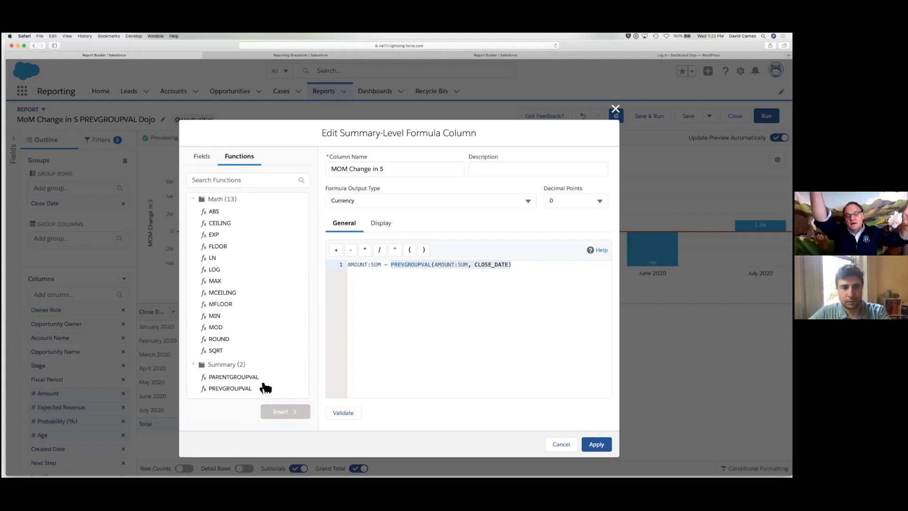
Read PREVGROUPVAL's description and arguments, then close the MOM Change in $ formula unchanged
left_click(240, 387)
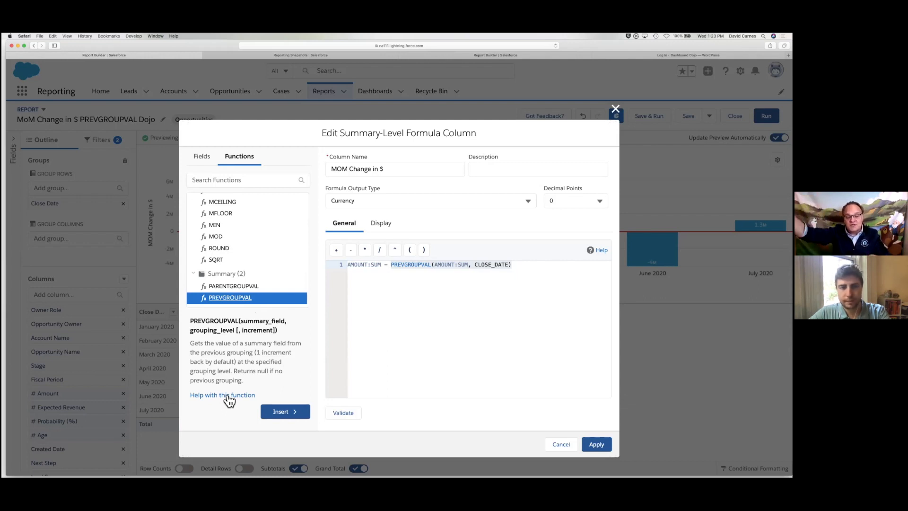
left_click_drag(240, 324, 281, 328)
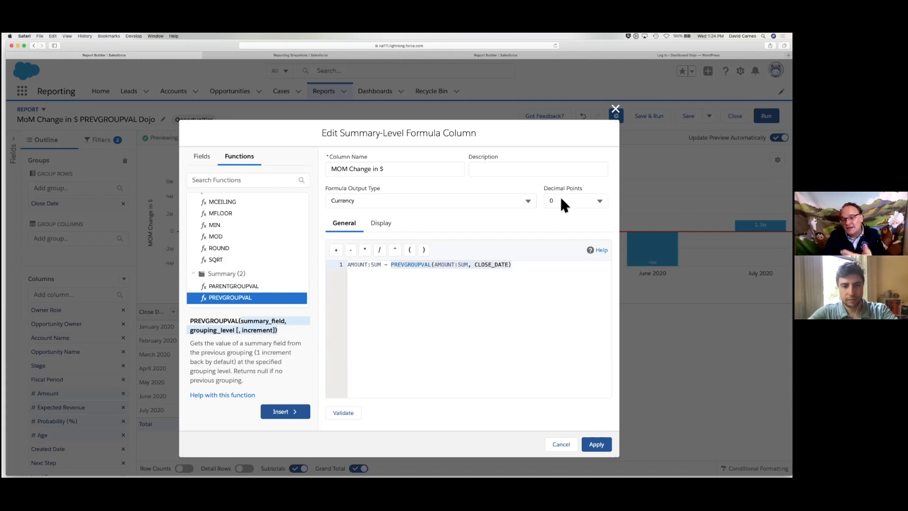
left_click_drag(332, 169, 385, 171)
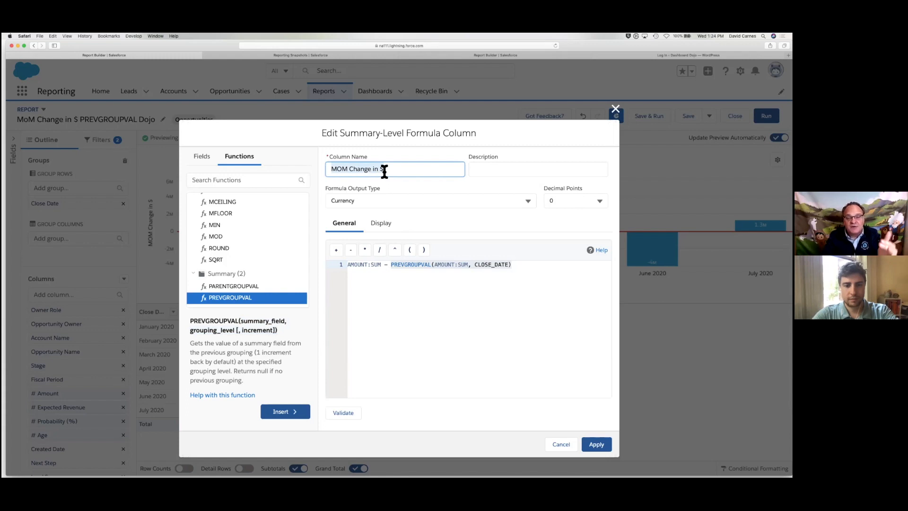
left_click(615, 110)
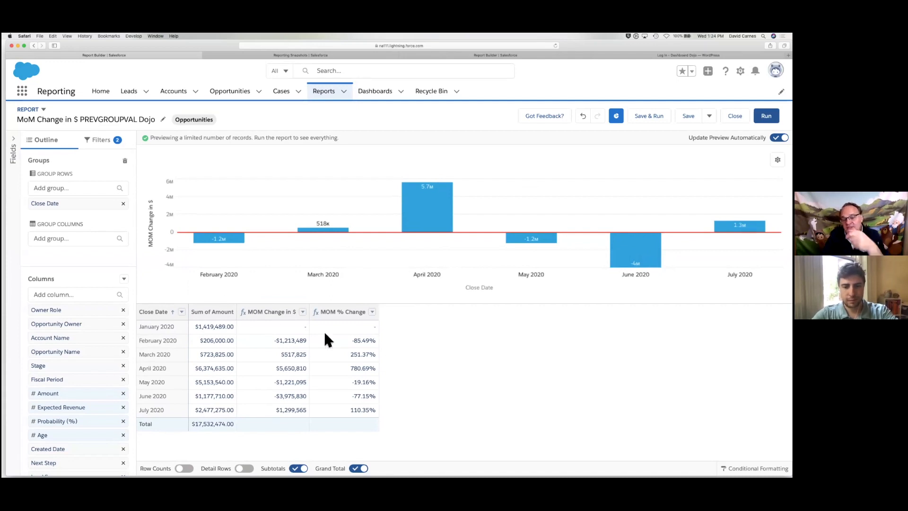
In the column chart's settings, set the reference line value to 0
mouse_move(225, 240)
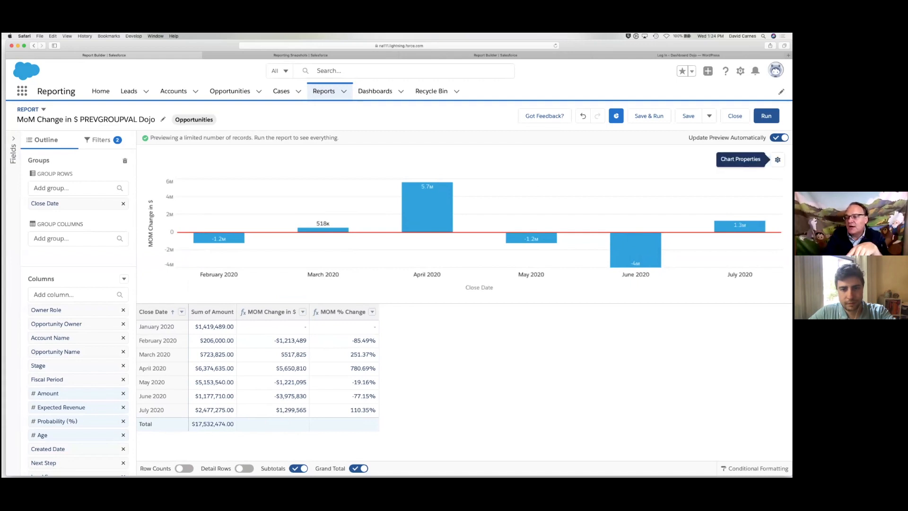
left_click(777, 160)
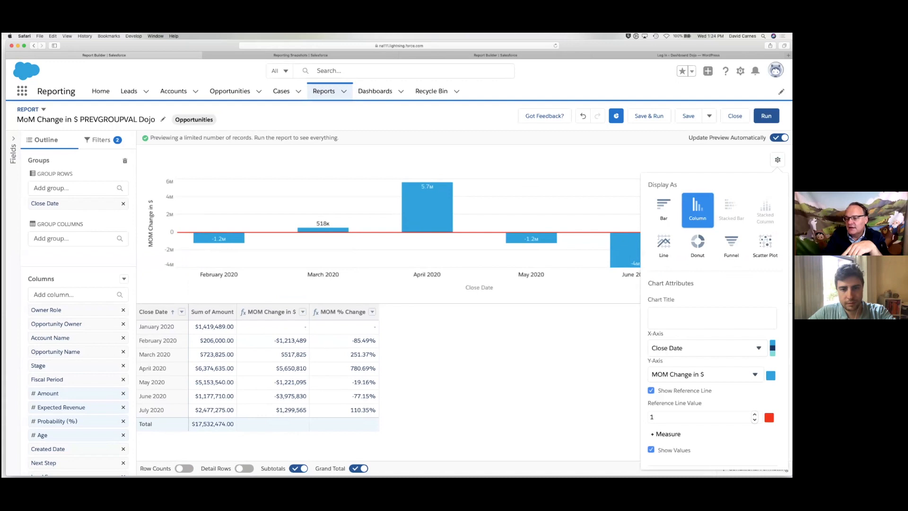
scroll(667, 374, "down", 2)
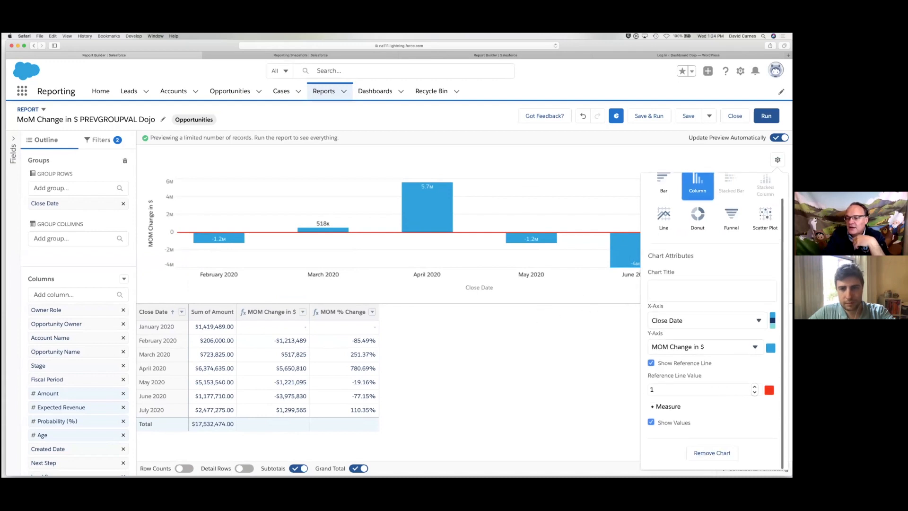
left_click(664, 393)
type("0")
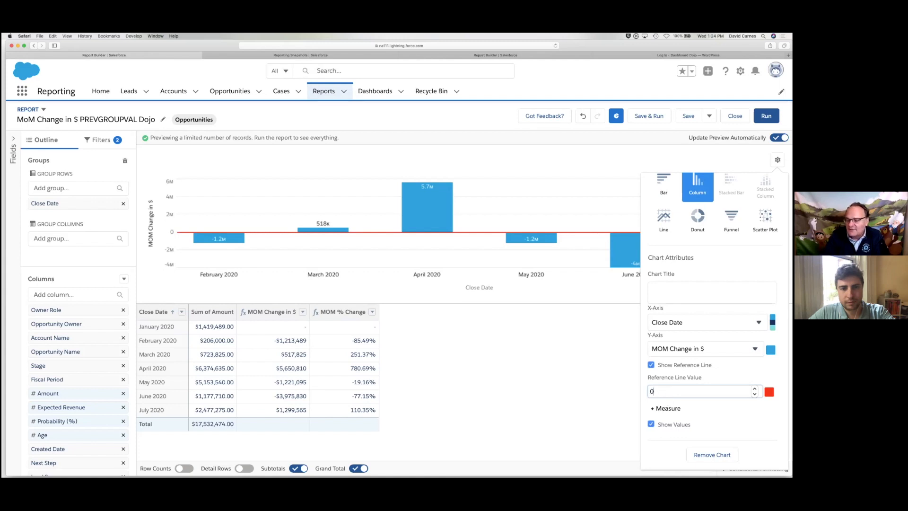
key("Tab")
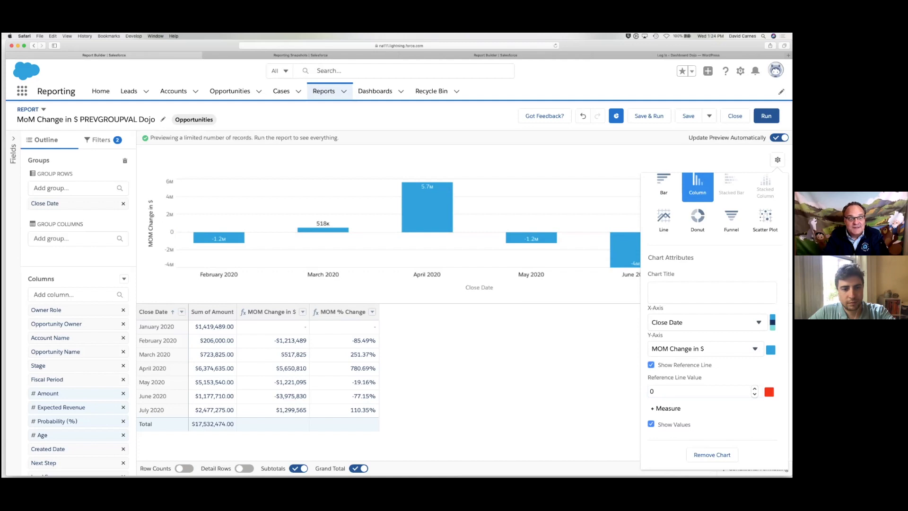
Change the chart's reference line value back to 1
double_click(680, 390)
type("1")
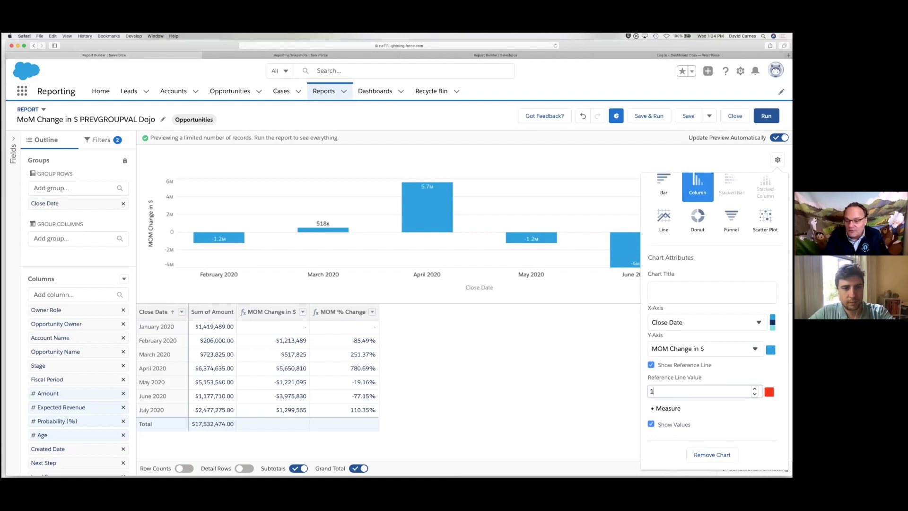
key("Tab")
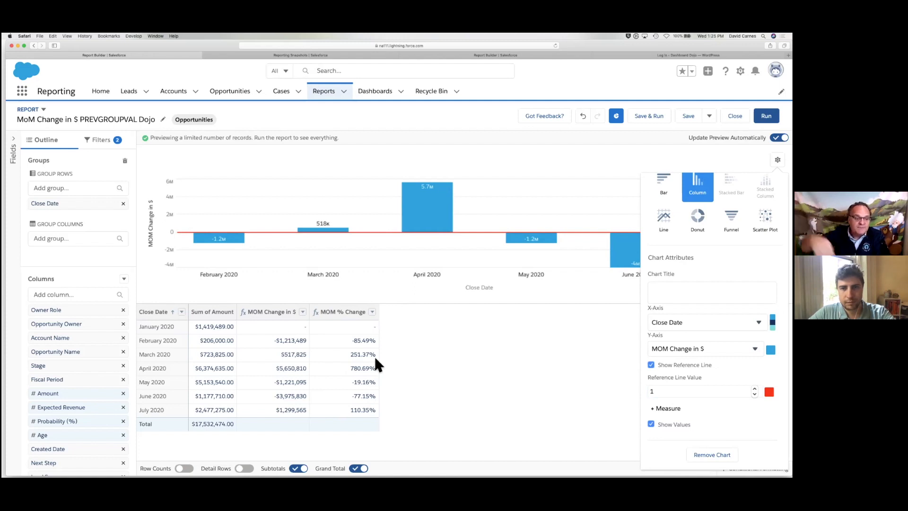
scroll(65, 406, "down", 3)
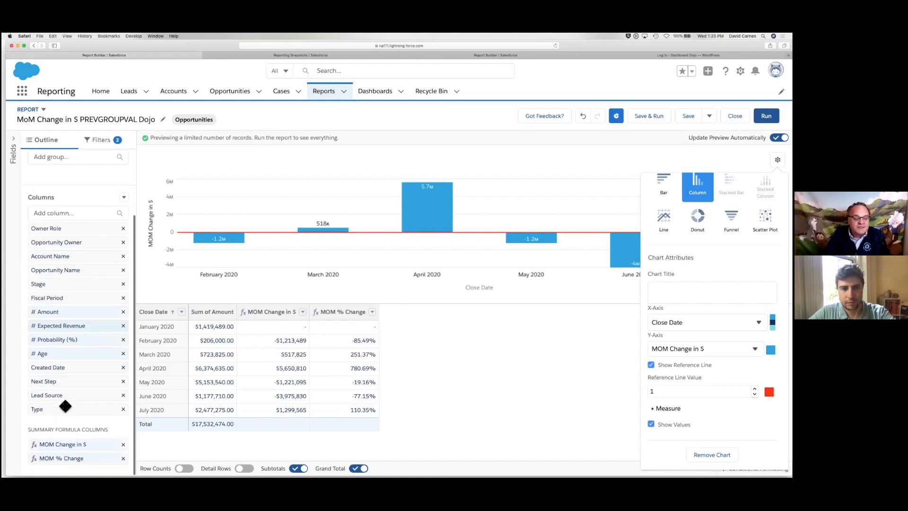
Glance at the MOM % Change formula, then advance PowerPoint to the 'Calculating Month to Month Trends' slide
left_click(62, 459)
left_click(62, 458)
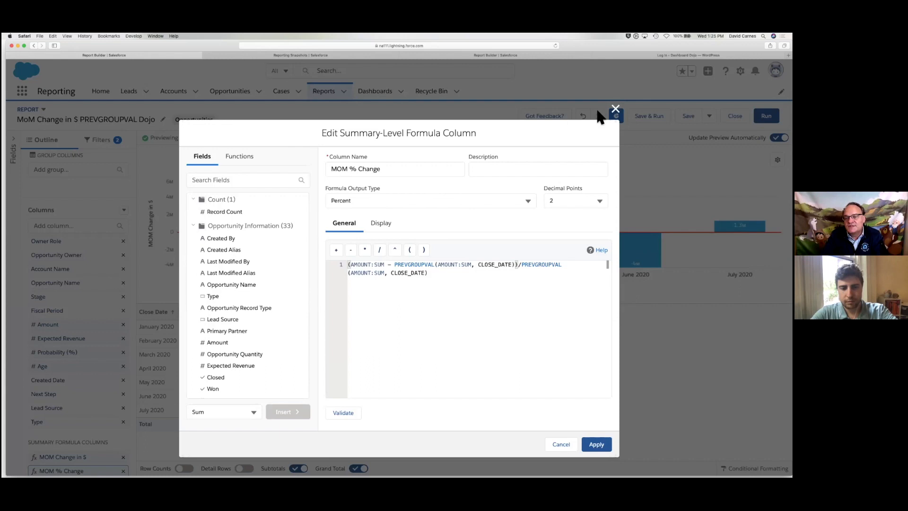
left_click(616, 110)
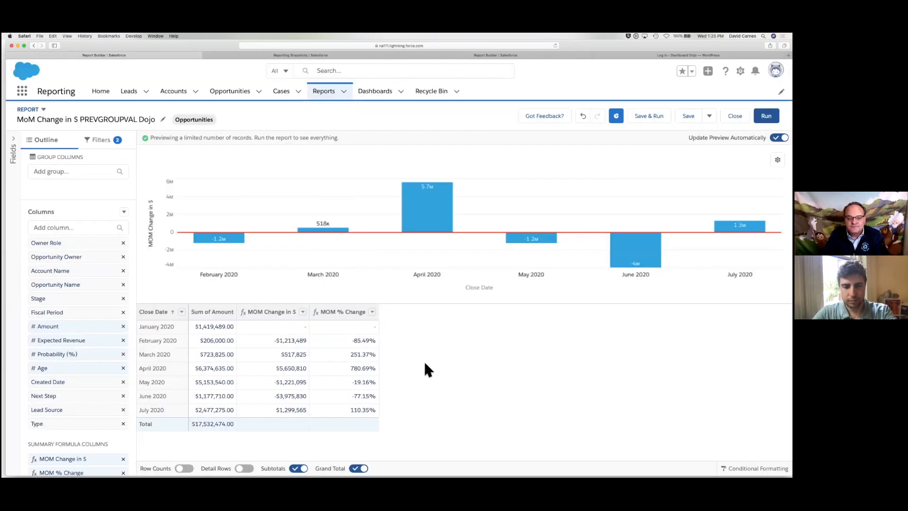
key("super+Tab")
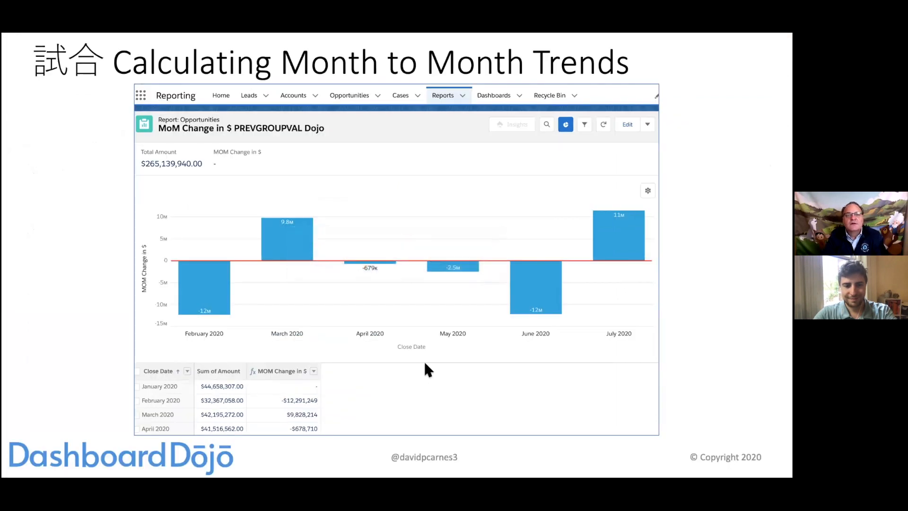
key("Right")
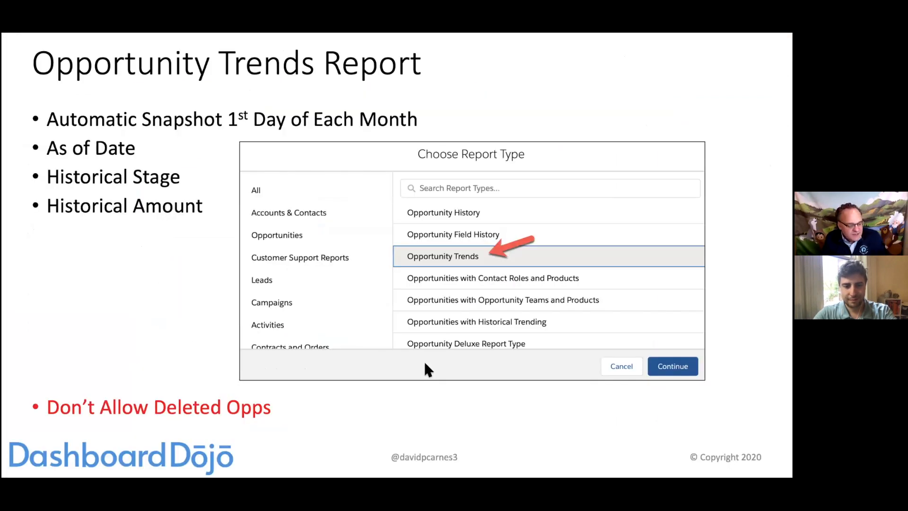
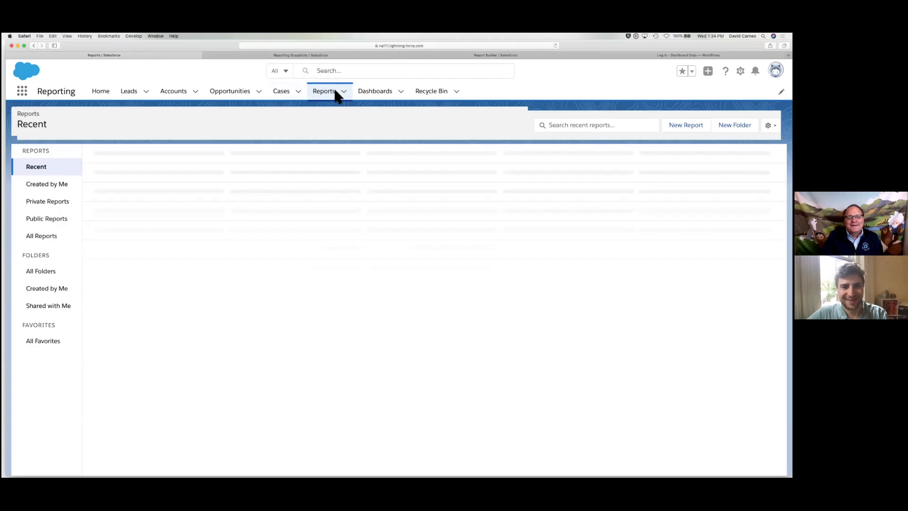
Start a new report of type Opportunities with Historical Trending from the Opportunities category
left_click(686, 125)
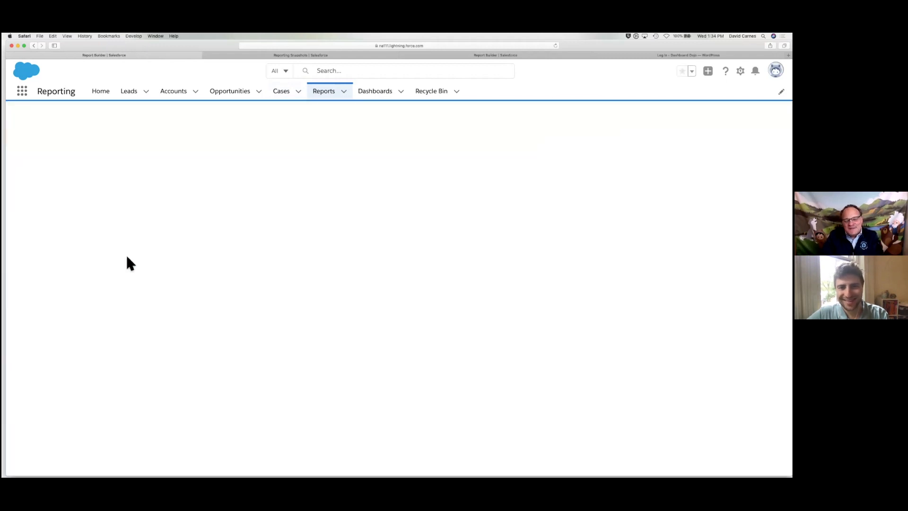
left_click(250, 221)
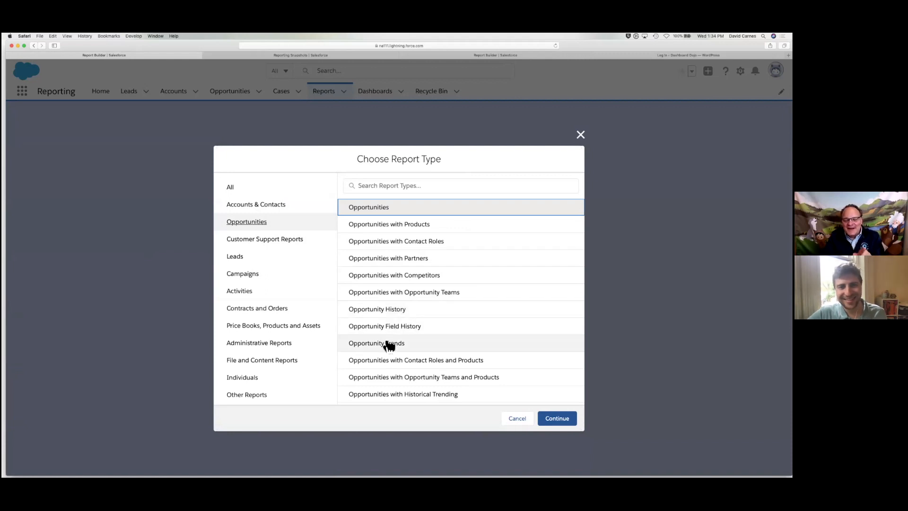
scroll(396, 394, "down", 1)
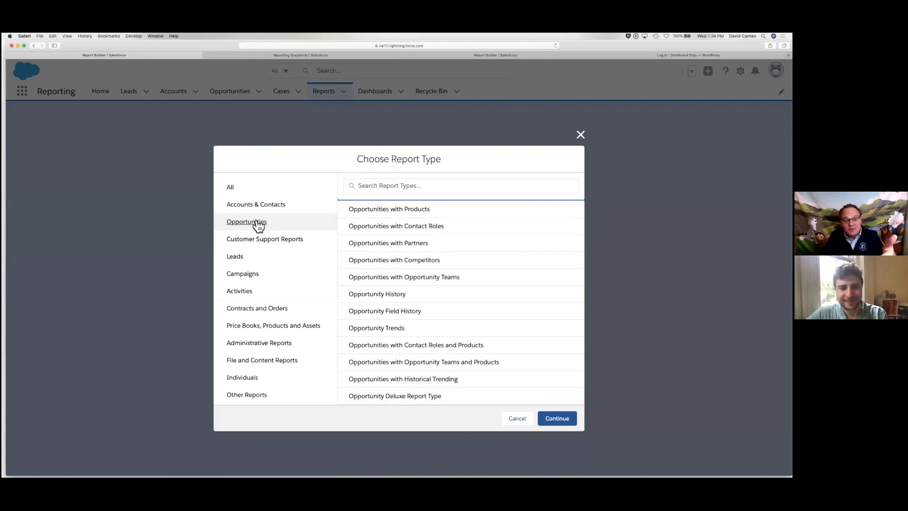
left_click(446, 383)
left_click(561, 420)
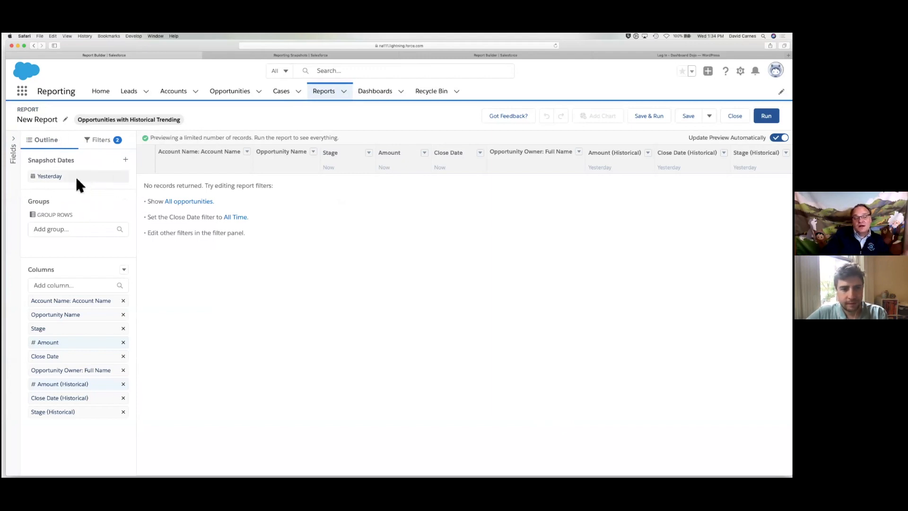
Add a 7 Days Ago snapshot date to the report alongside Yesterday
left_click(125, 159)
left_click(198, 161)
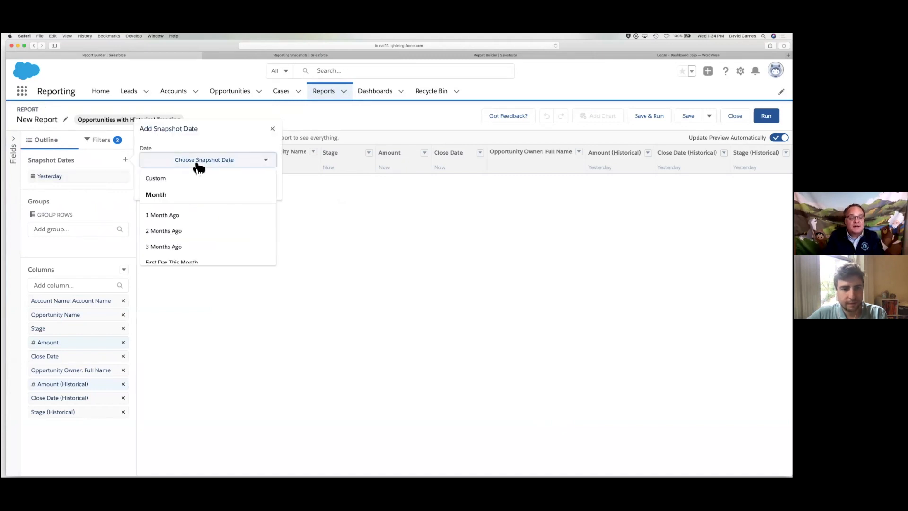
scroll(188, 236, "down", 2)
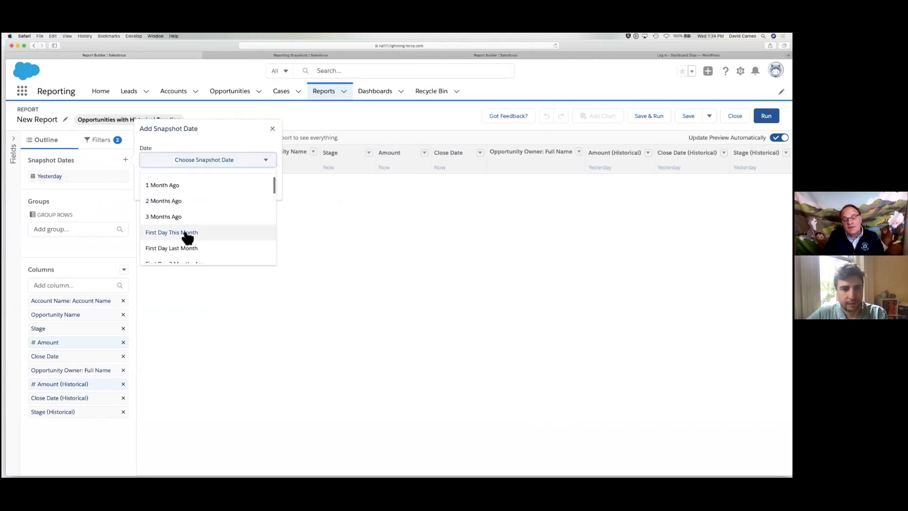
scroll(188, 236, "down", 3)
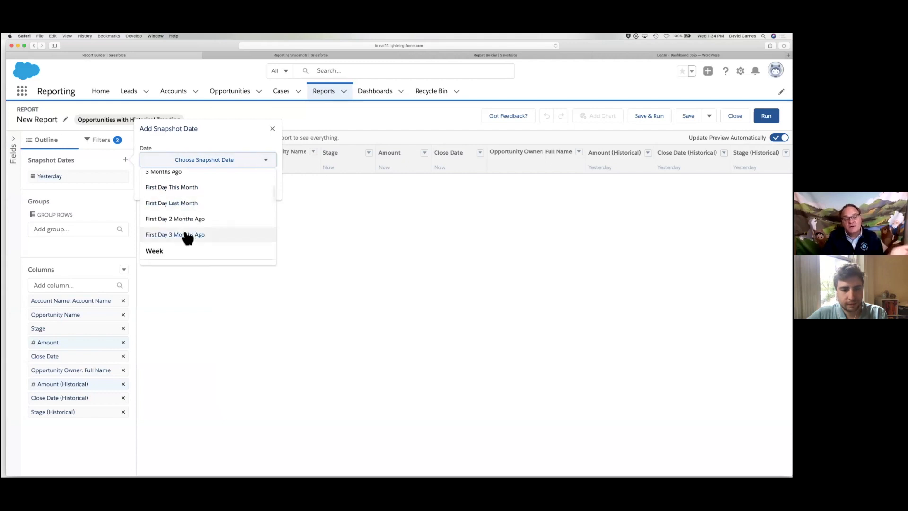
scroll(188, 238, "down", 3)
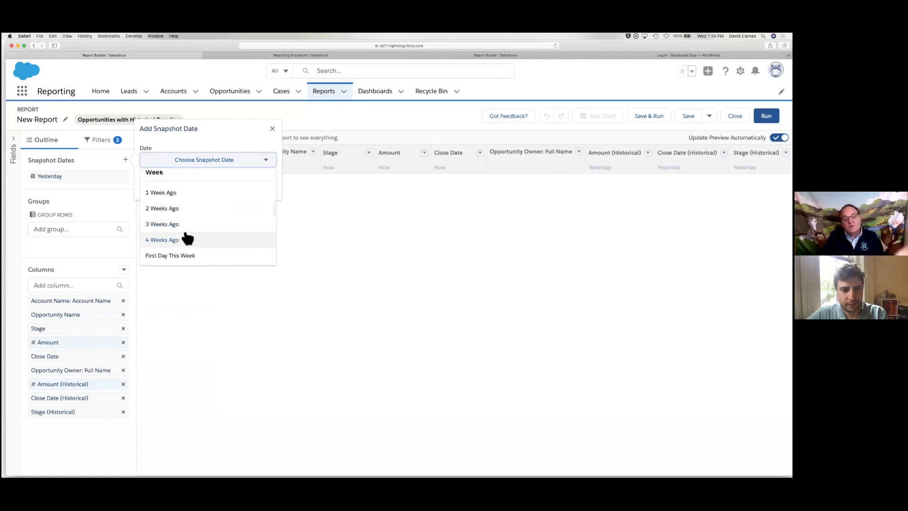
scroll(188, 238, "down", 2)
scroll(188, 238, "up", 2)
scroll(188, 238, "down", 4)
scroll(188, 238, "down", 3)
left_click(179, 222)
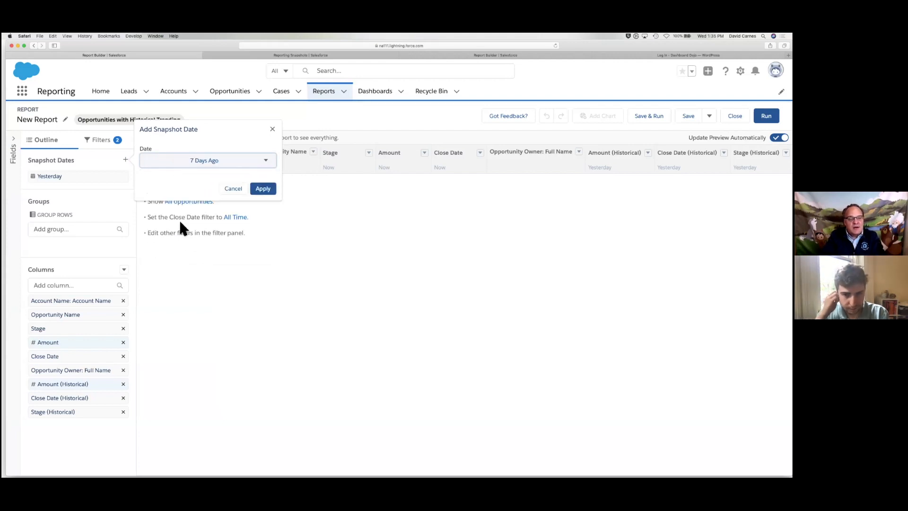
left_click(273, 191)
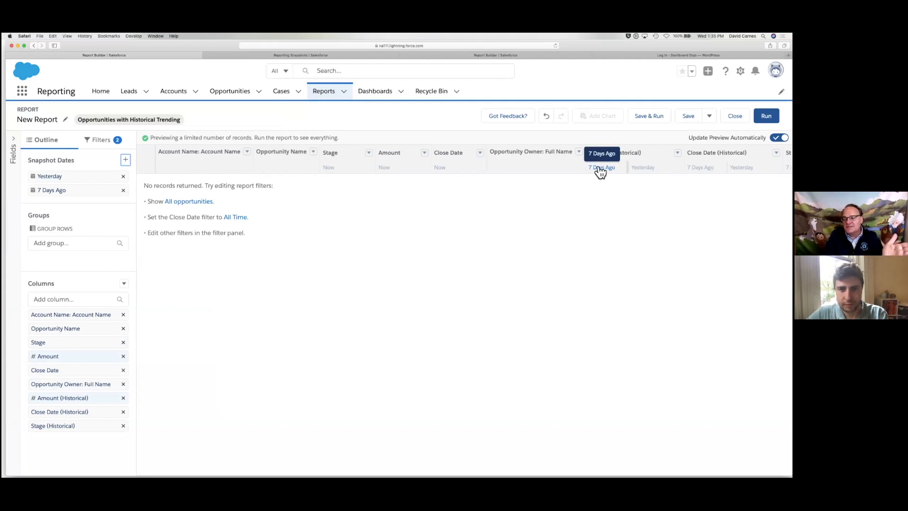
Place Amount, Close Date and Stage historical columns before their current counterparts
left_click_drag(614, 153, 387, 146)
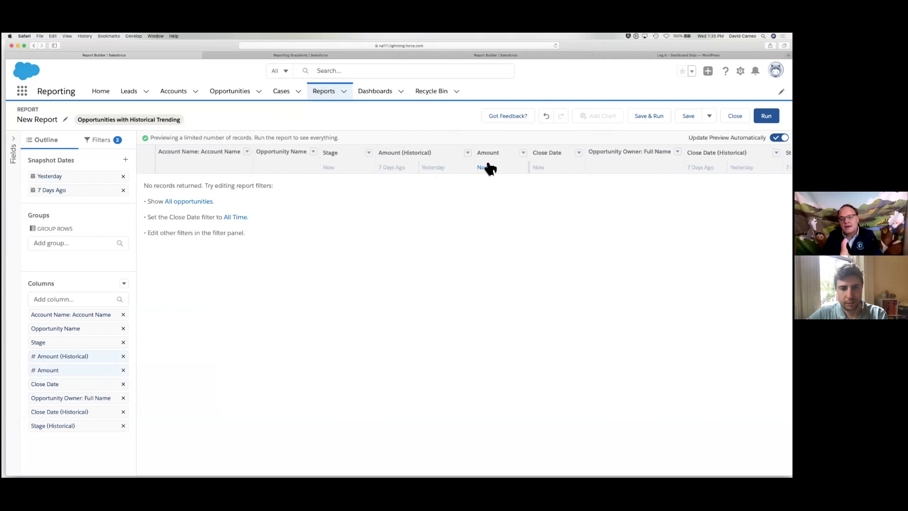
mouse_move(676, 160)
left_mouse_down()
mouse_move(620, 168)
mouse_move(551, 159)
left_mouse_up()
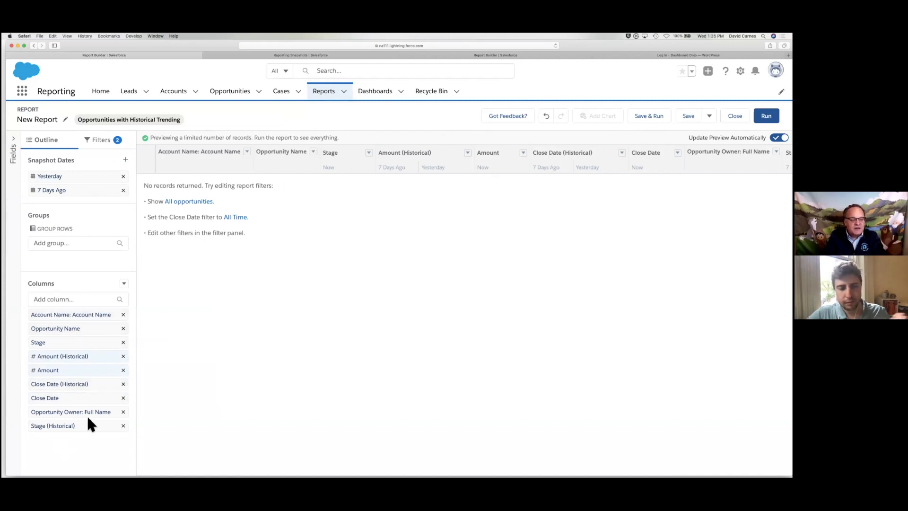
left_click_drag(61, 425, 64, 336)
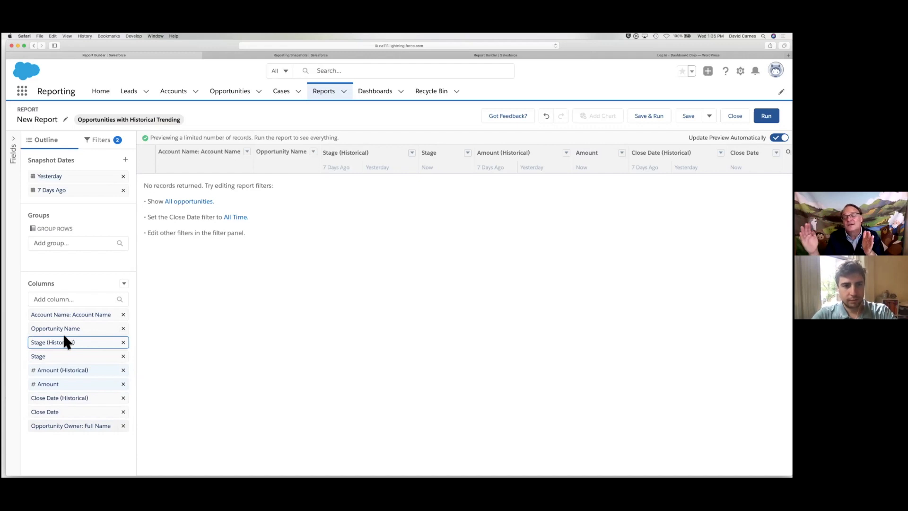
Remove the Yesterday snapshot, Account Name and Opportunity Owner columns; move both Amount columns after Close Date
left_click(124, 177)
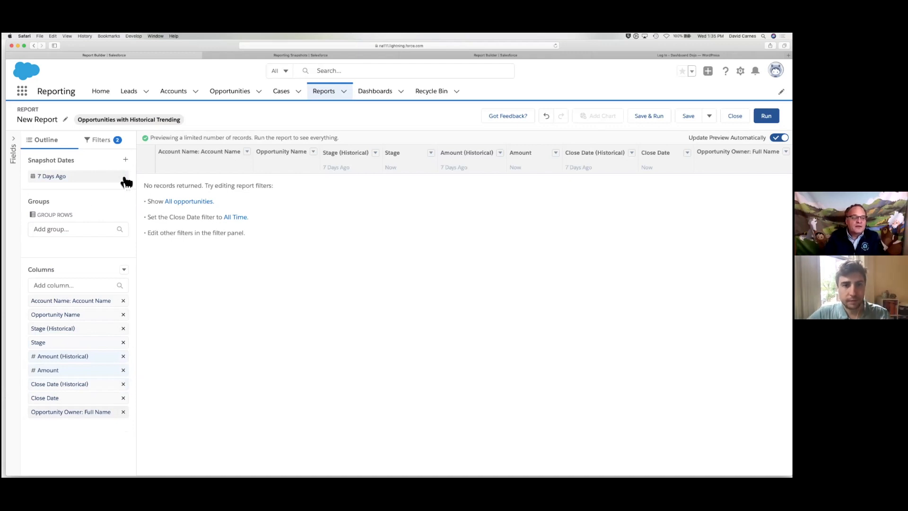
left_click(123, 301)
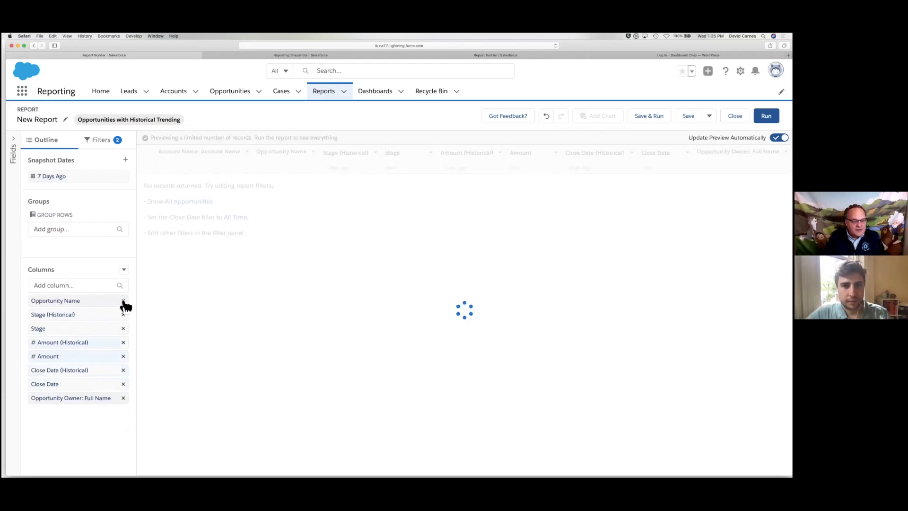
left_click(123, 398)
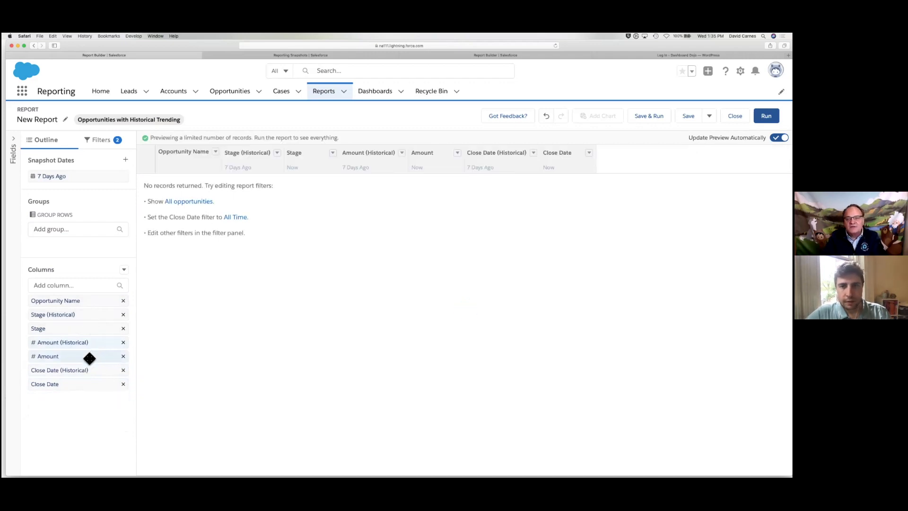
left_click_drag(60, 342, 60, 385)
left_click_drag(60, 344, 59, 398)
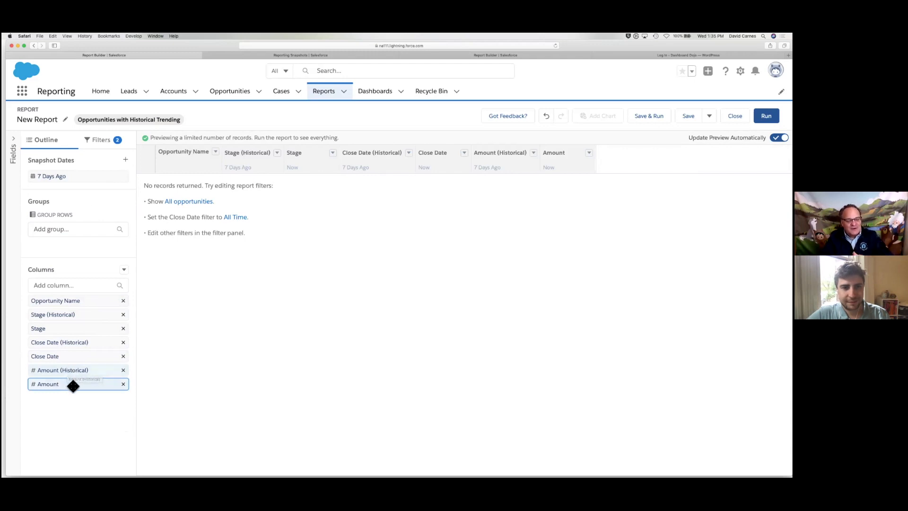
Change the Show Me filter from my opportunities to All opportunities
left_click(104, 140)
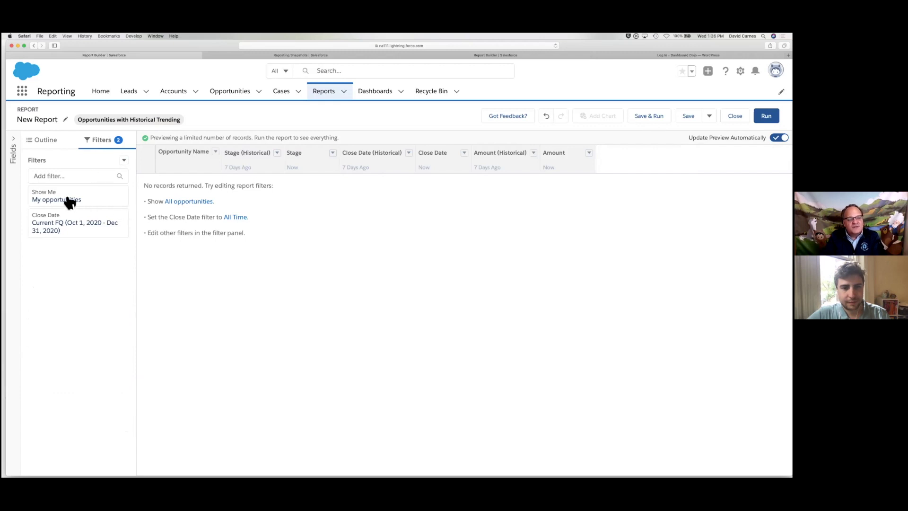
left_click(91, 201)
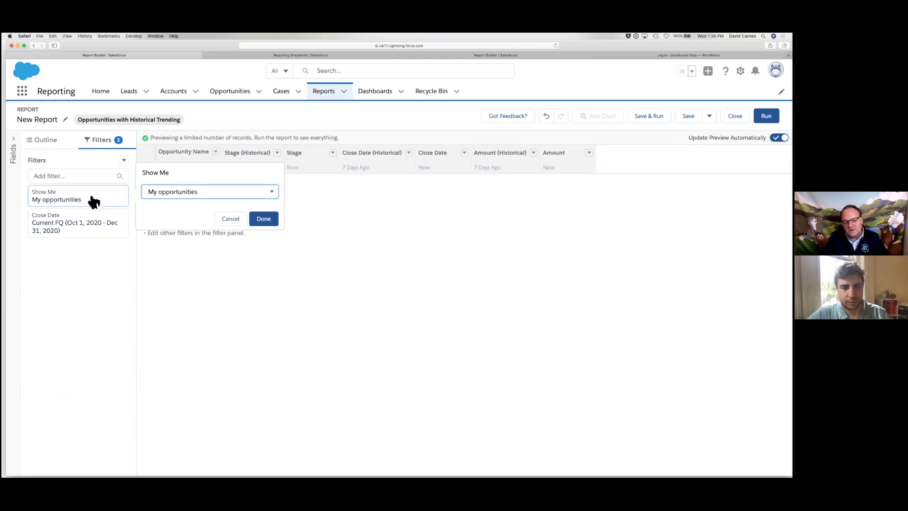
left_click(195, 194)
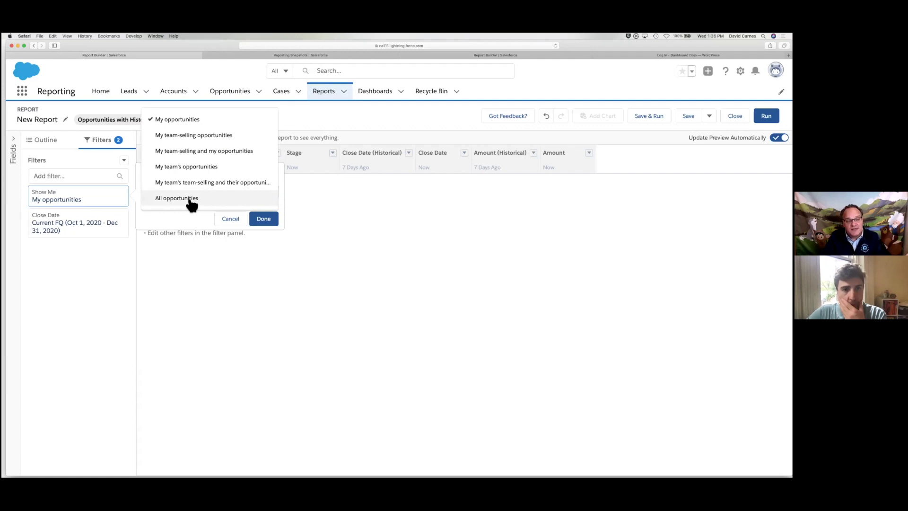
left_click(190, 198)
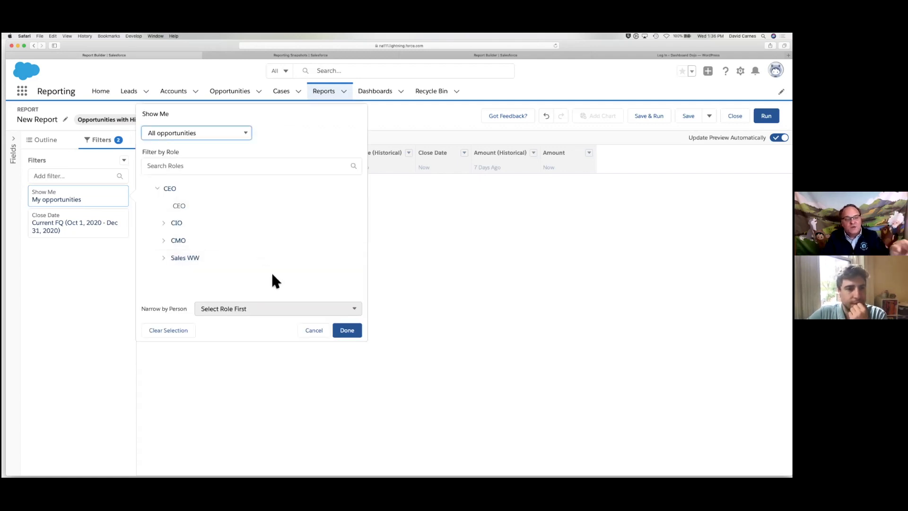
left_click(353, 333)
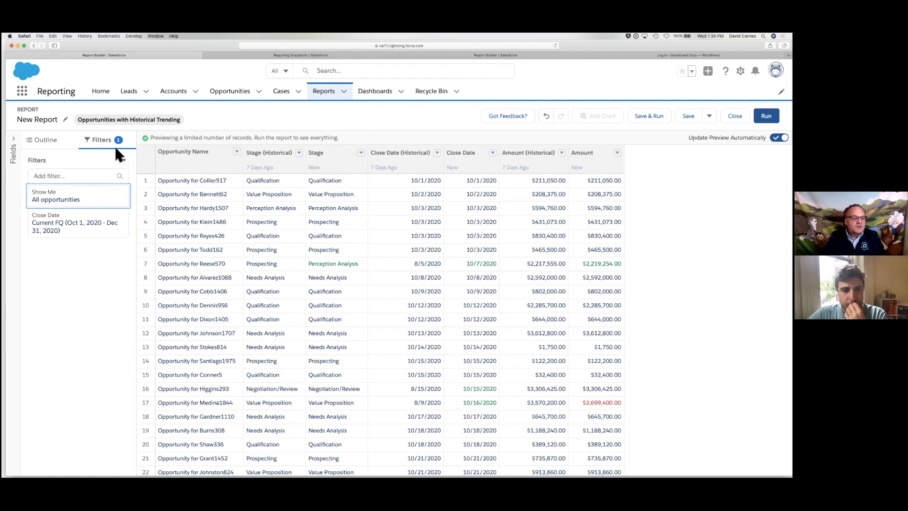
Filter Opportunity Owner: Full Name equals the owner's full name, then run the report (6 records)
left_click(76, 175)
type("owner")
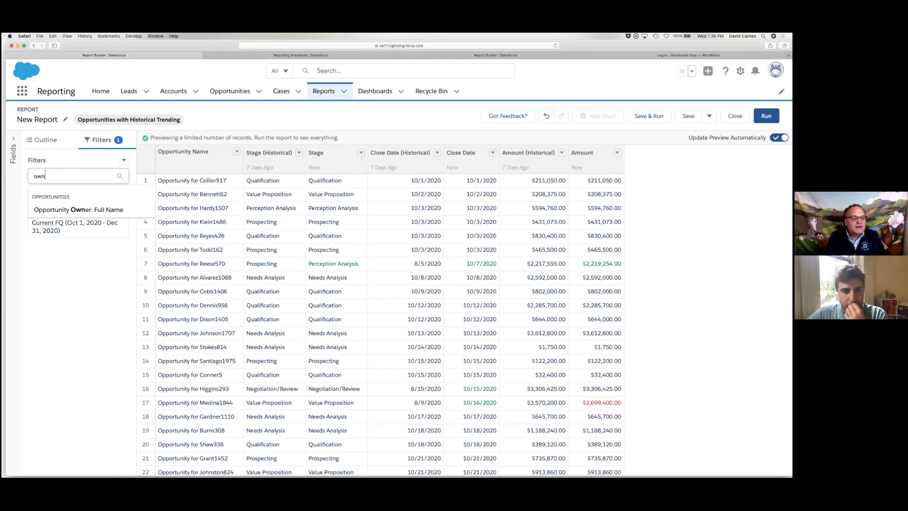
left_click(91, 209)
left_click(163, 259)
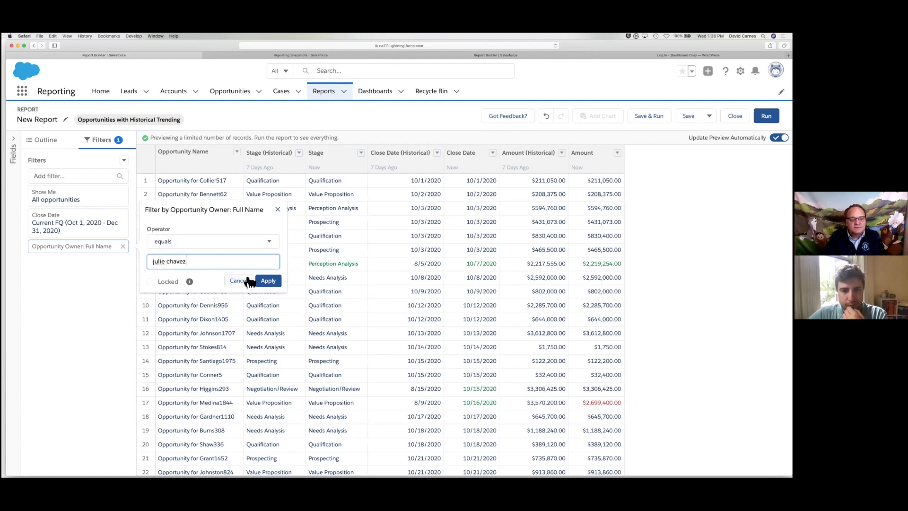
left_click(274, 280)
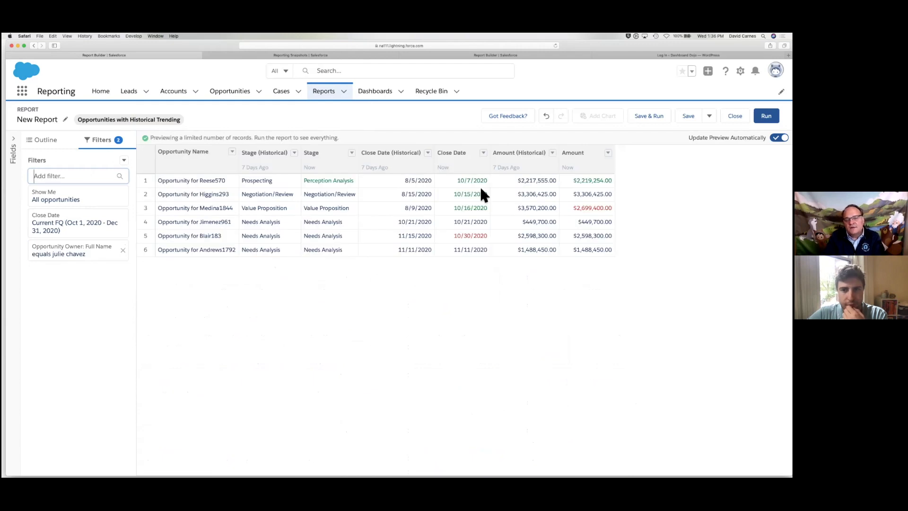
left_click(766, 116)
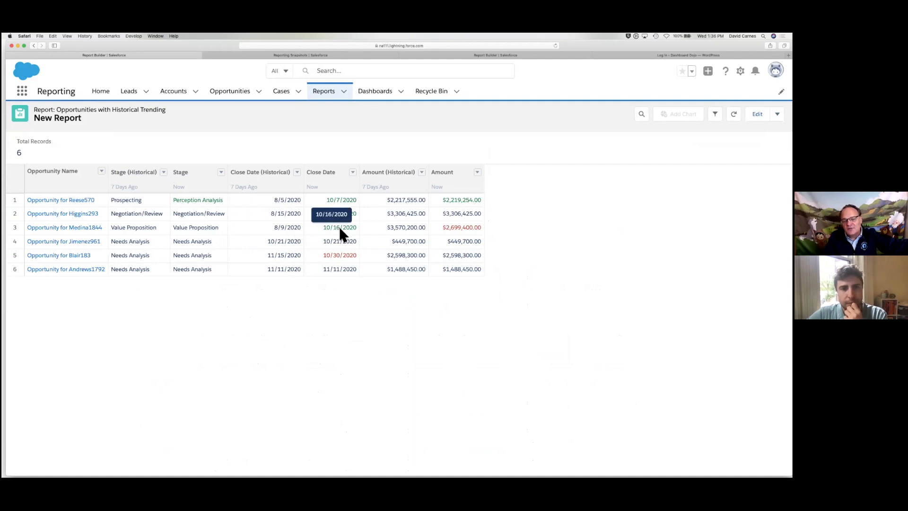
Format Close Date changes so increases appear in red
left_click(353, 172)
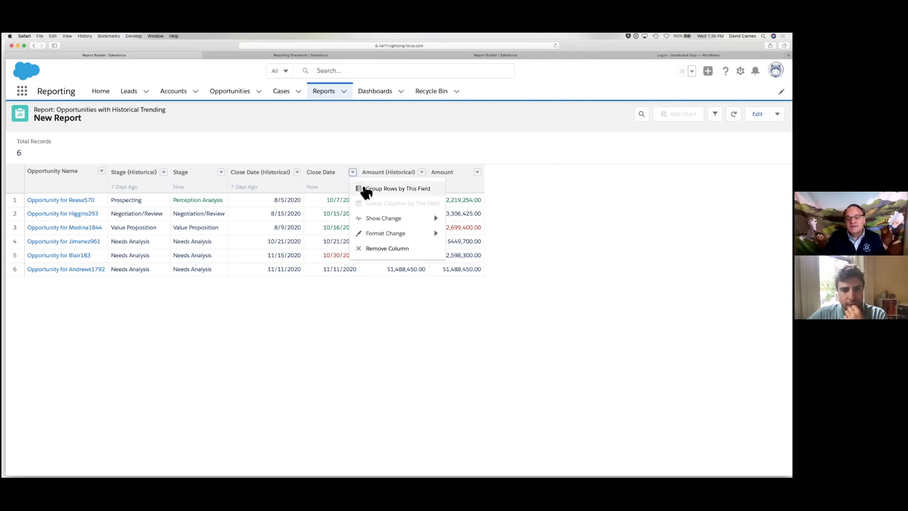
mouse_move(395, 234)
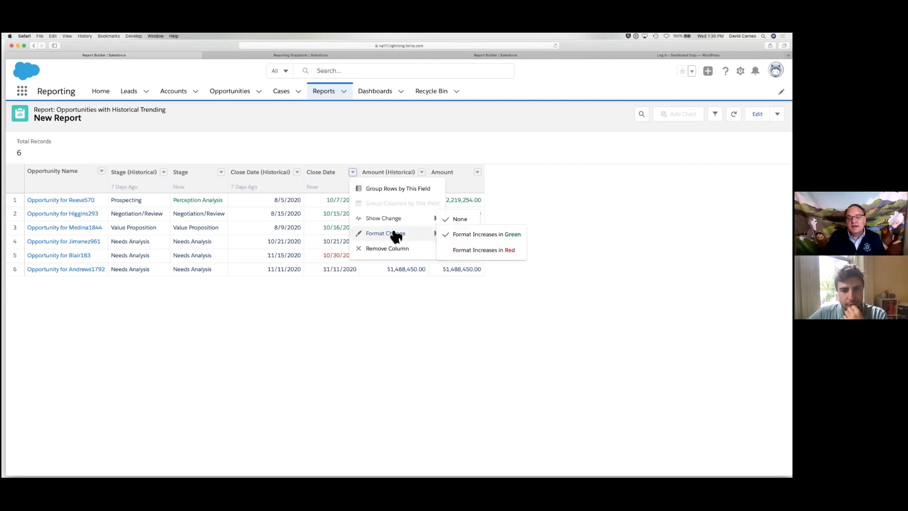
left_click(466, 251)
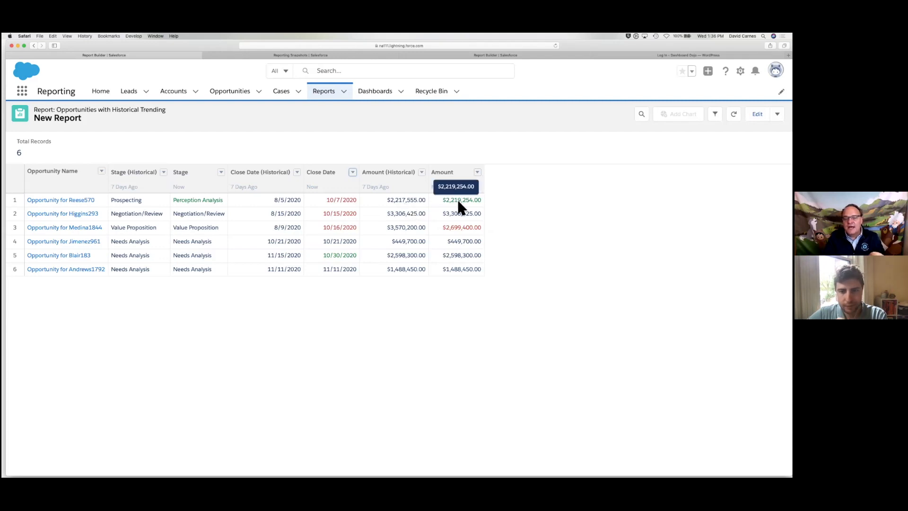
Show the change in Amount as a new column (e.g. $1,699.00, -$870,800.00)
left_click(478, 173)
mouse_move(497, 222)
left_click(584, 237)
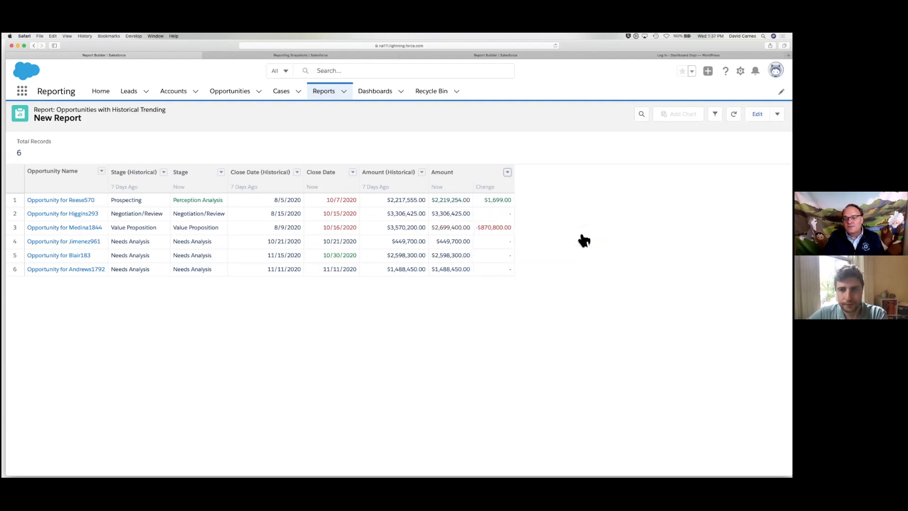
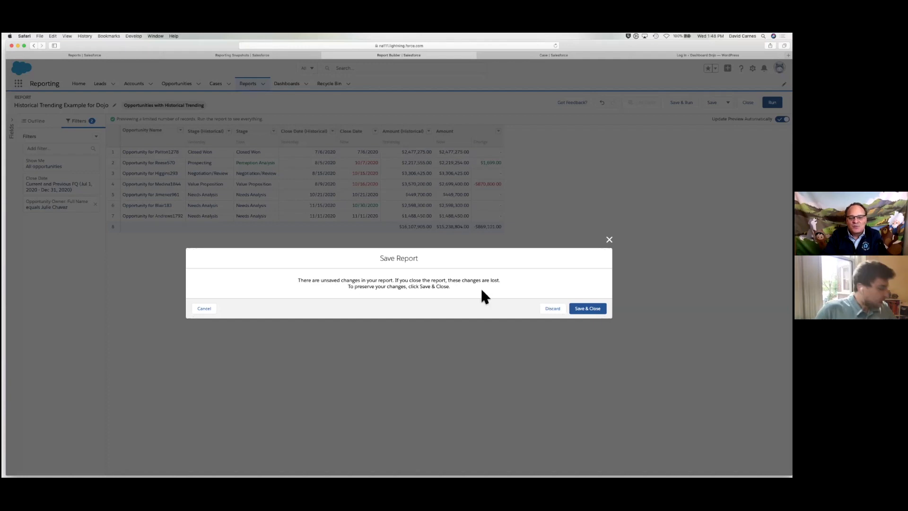
Discard the unsaved changes and close the Historical Trending Example for Dojo report
left_click(554, 309)
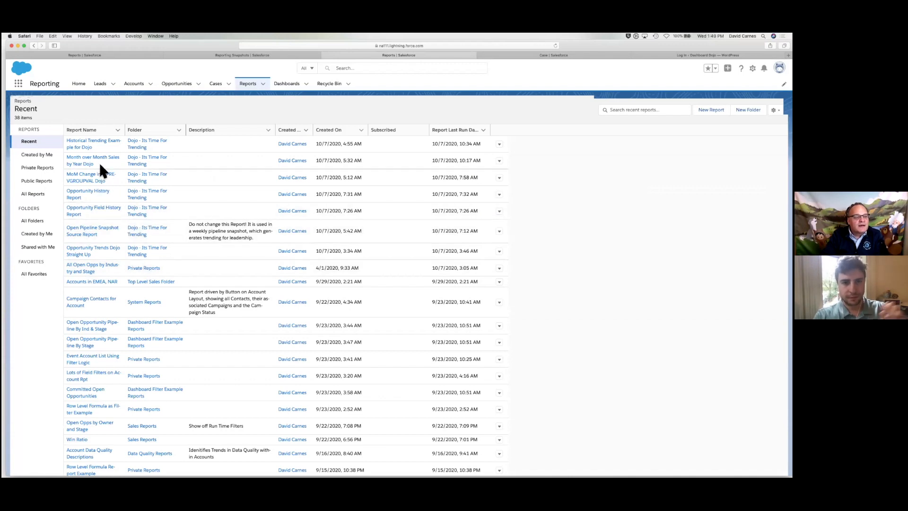
Open the Open Pipeline Snapshot Source Report from the Recent reports list
left_click(82, 232)
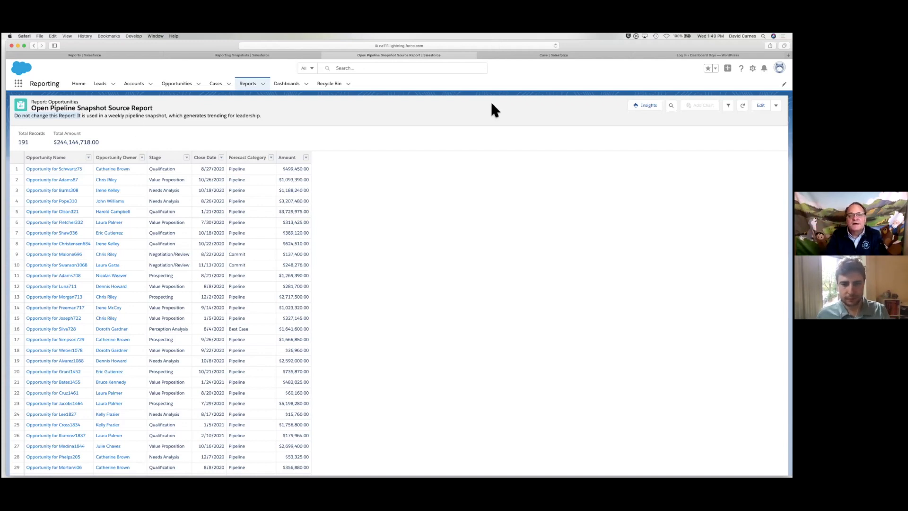
In Setup's Object Manager, filter objects by 'snap' to show the two snapshot objects
left_click(752, 68)
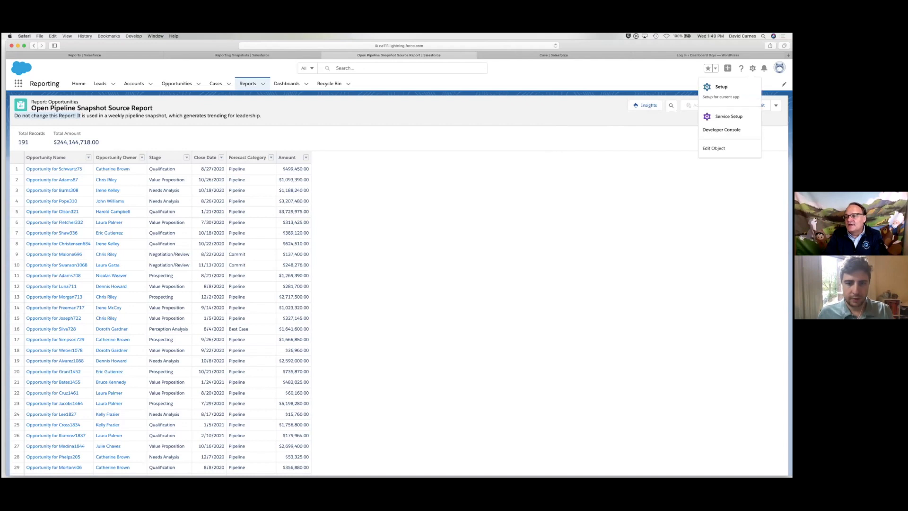
left_click(725, 89)
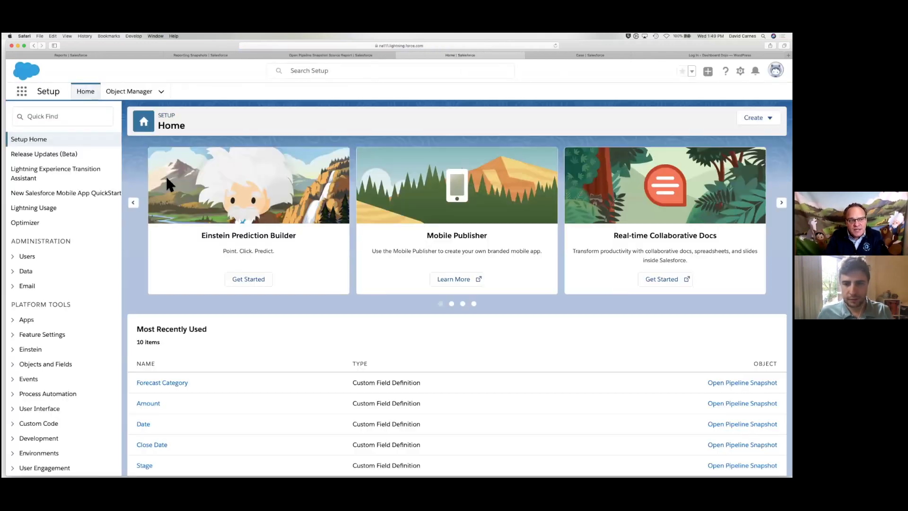
left_click(122, 94)
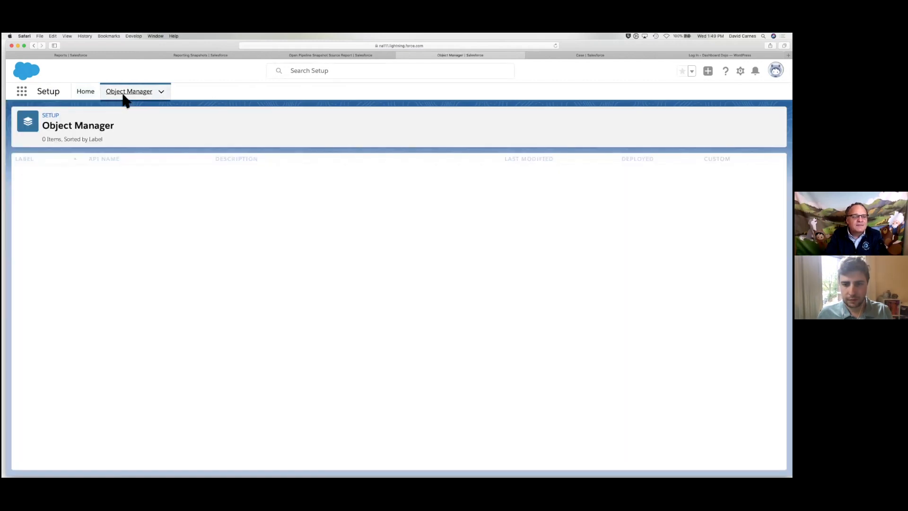
scroll(97, 352, "down", 5)
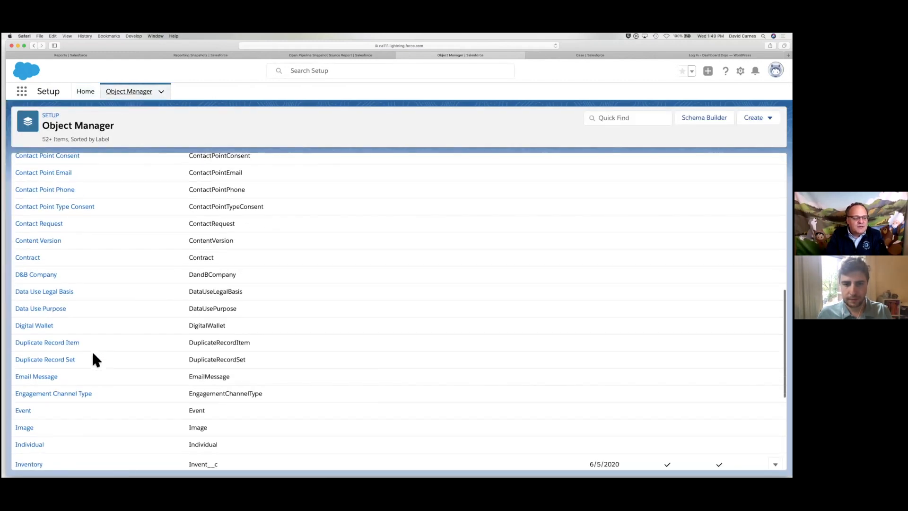
scroll(91, 350, "up", 10)
left_click(607, 118)
type("snap")
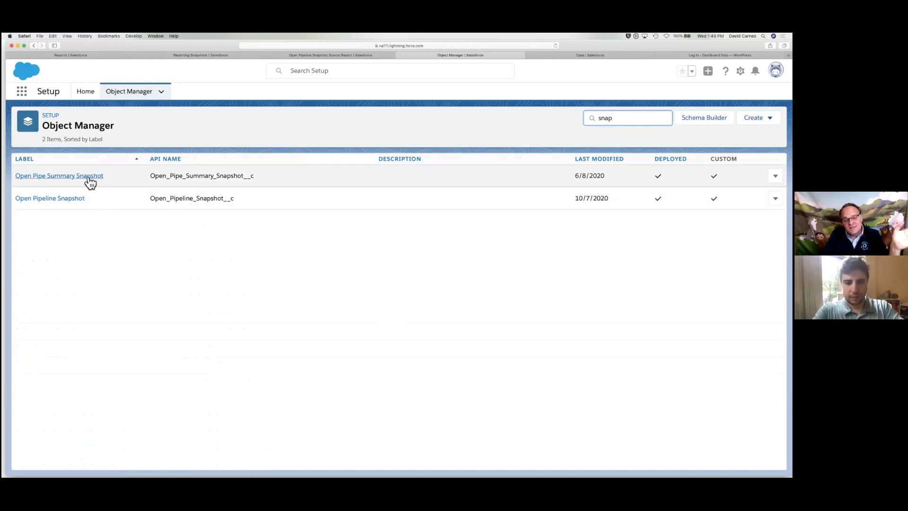
Review Open Pipeline Snapshot's fields, pointing out Close Date, Forecast Category, Stage's Text(80) type and Date
left_click(71, 199)
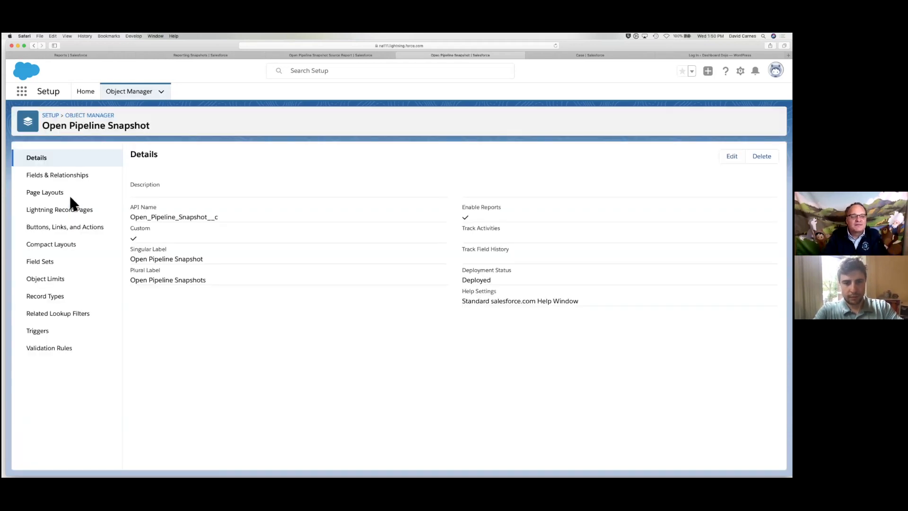
left_click(87, 179)
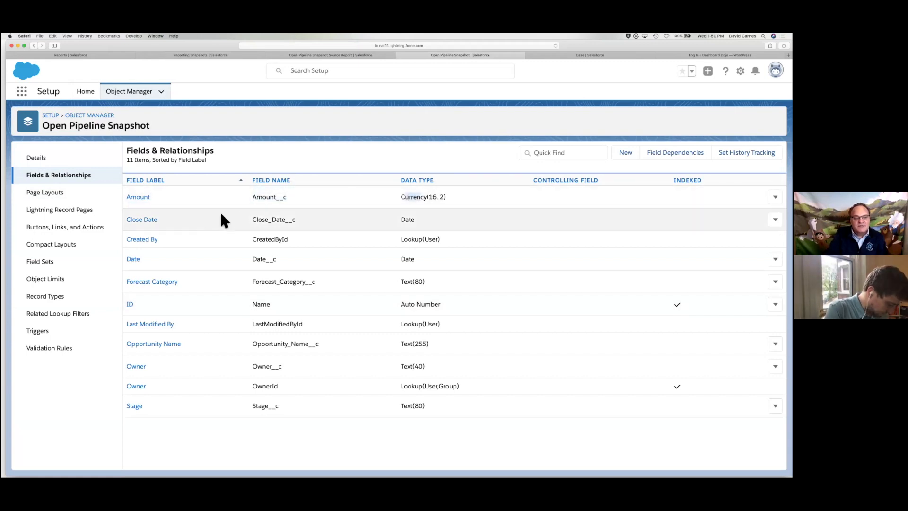
left_click_drag(221, 215, 290, 219)
left_click_drag(244, 277, 314, 284)
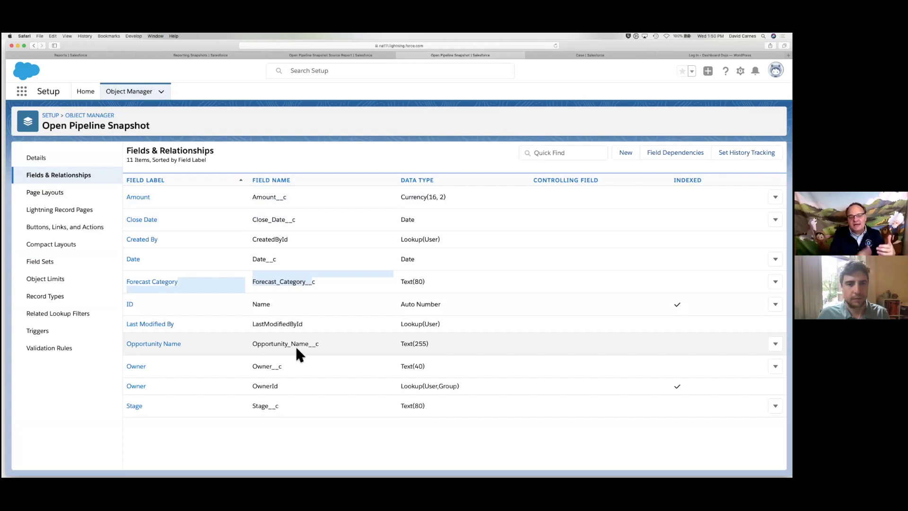
left_click(402, 282)
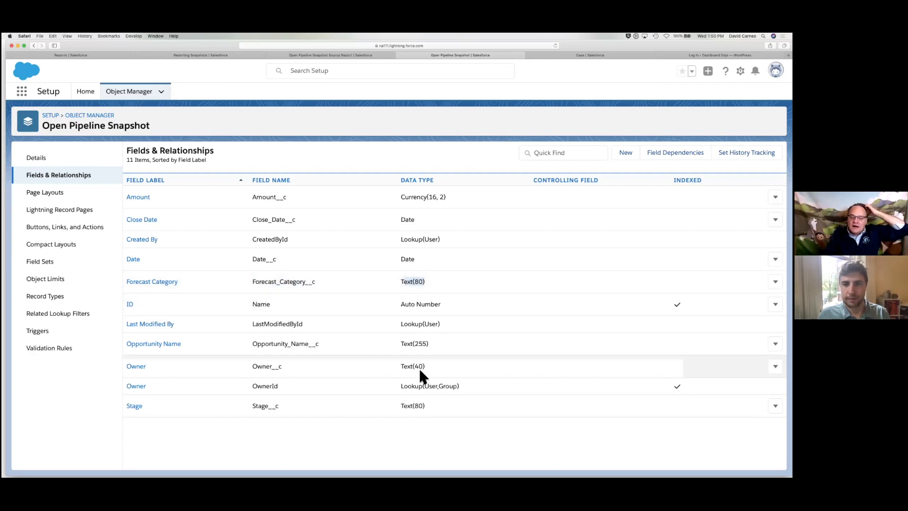
left_click(405, 406)
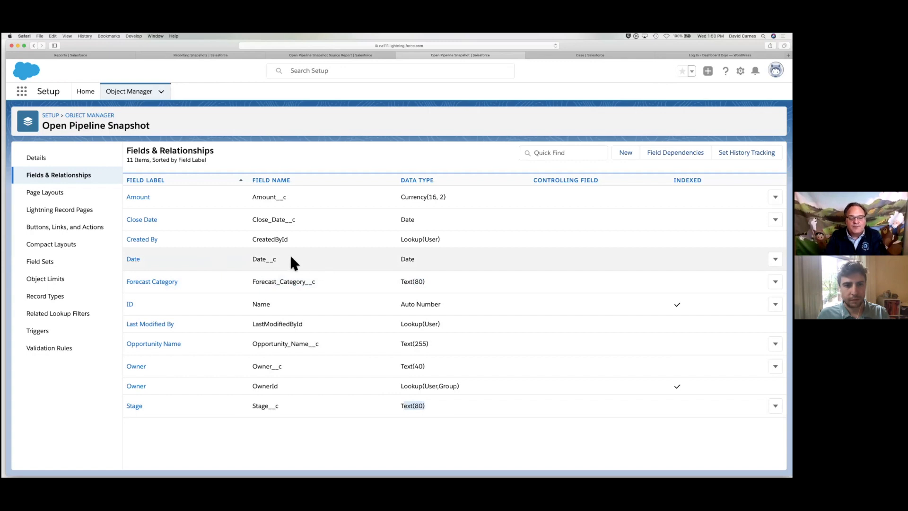
double_click(132, 259)
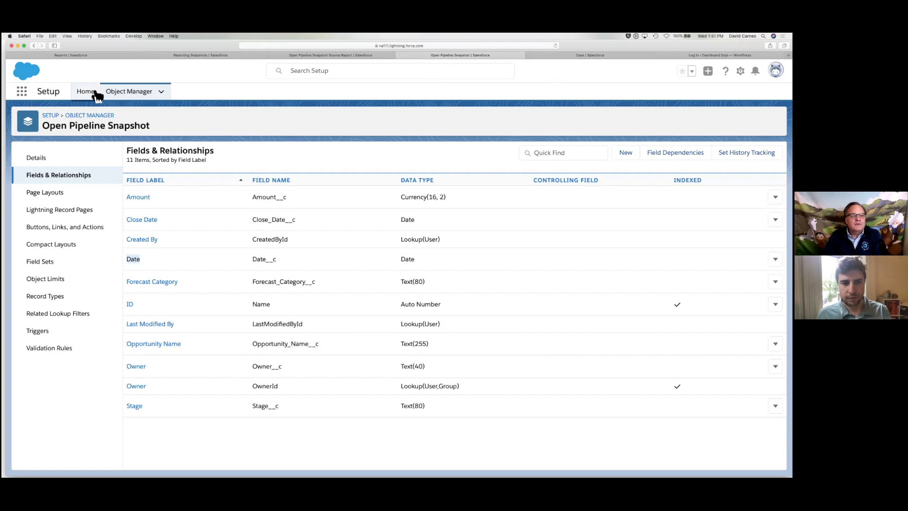
Start a new reporting snapshot from Setup's Reporting Snapshots page
left_click(178, 56)
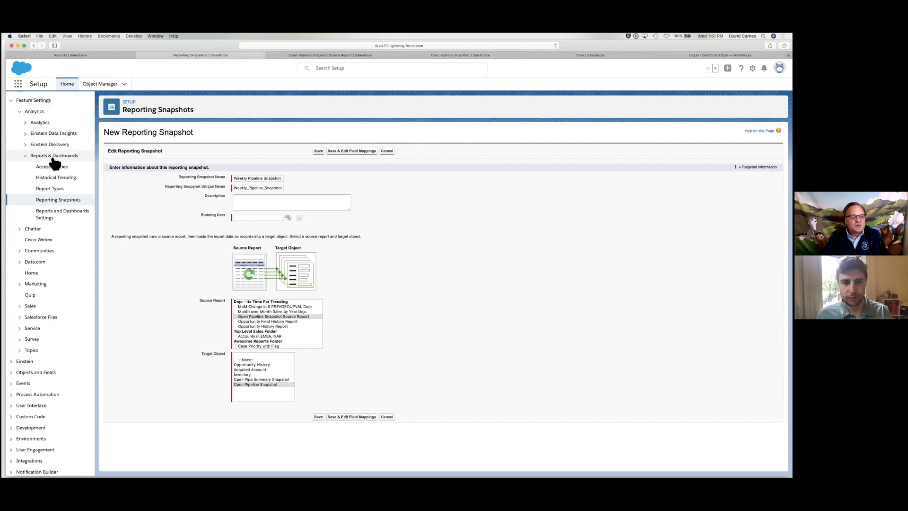
left_click(60, 200)
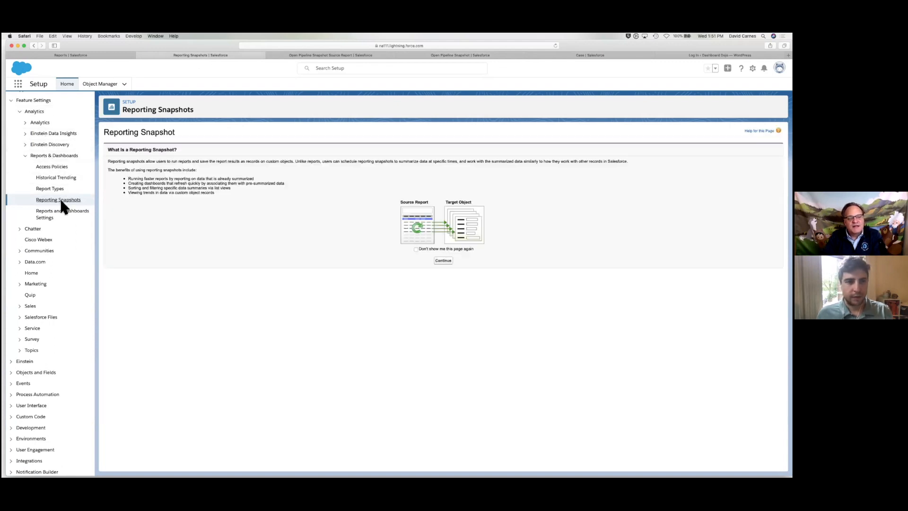
left_click(446, 260)
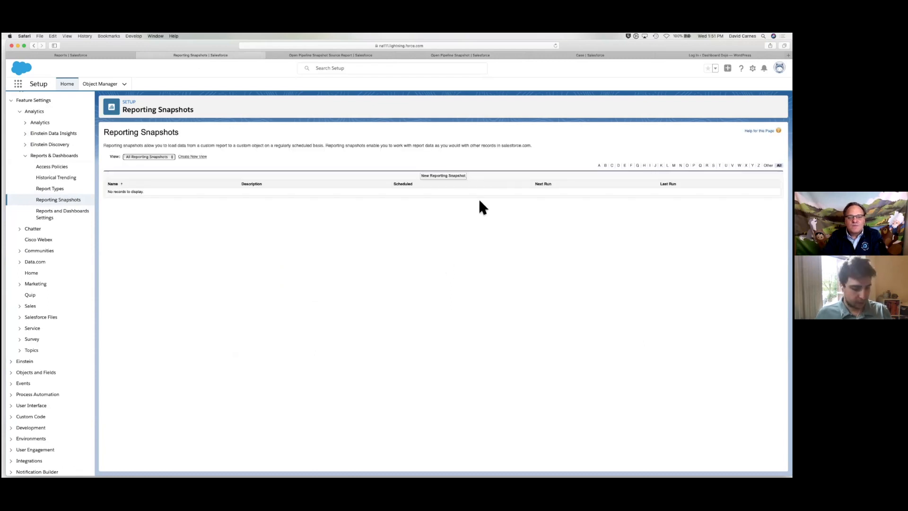
left_click(455, 175)
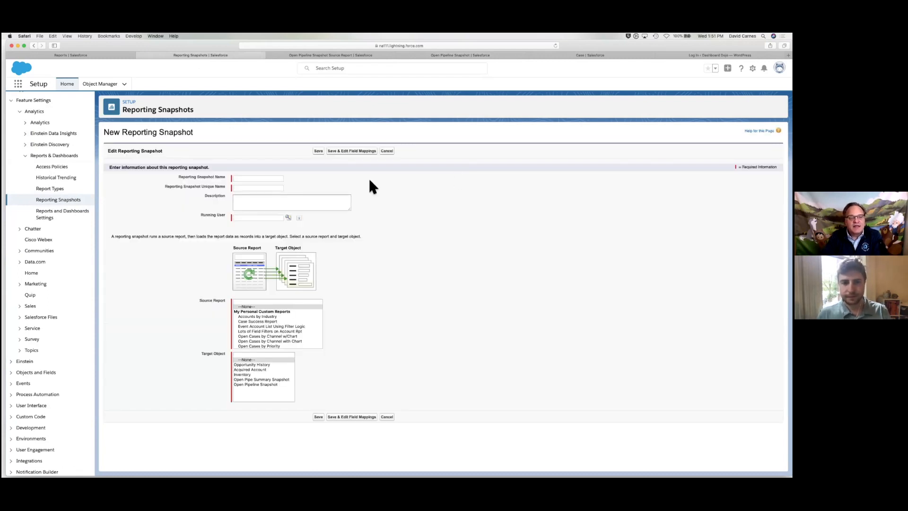
Name it 'Weekly Open Pipe Snapshot', set the running user, source report and Open Pipeline Snapshot target, and save
left_click(249, 179)
type("Weekly Open Pipe Snapshot")
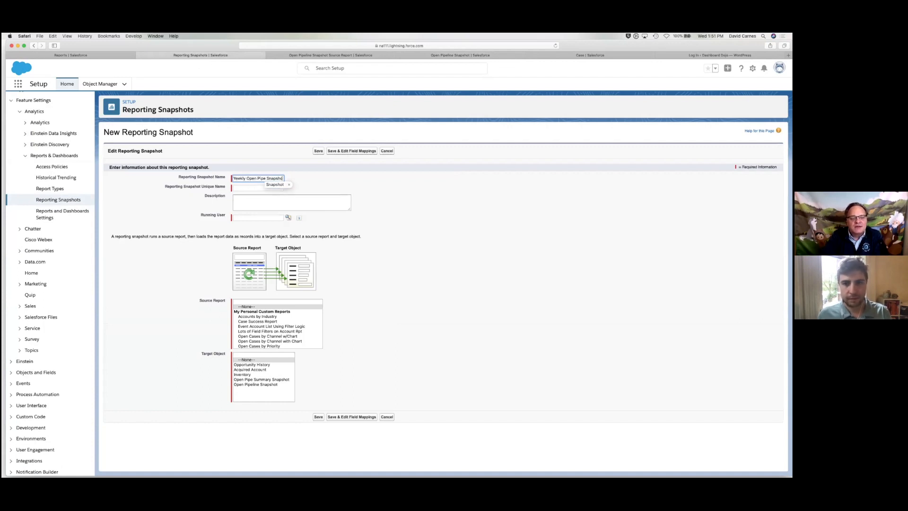
left_click(267, 218)
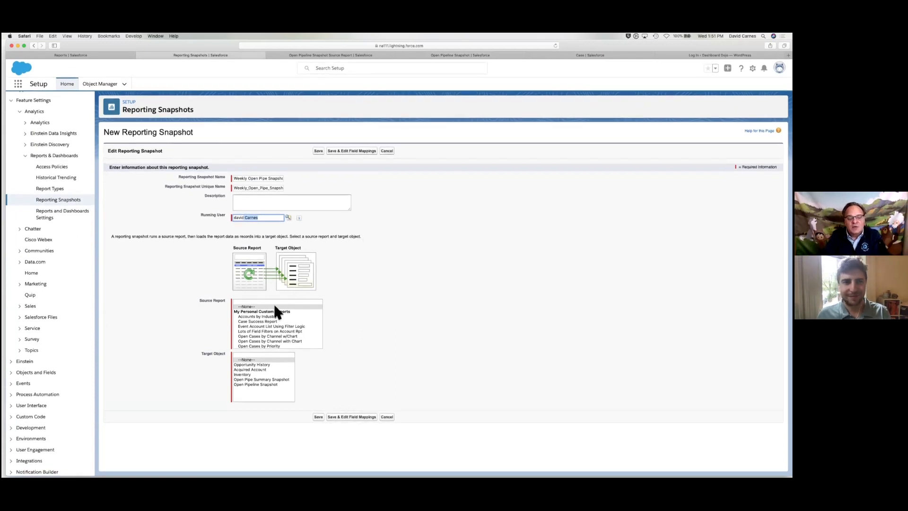
scroll(266, 323, "down", 5)
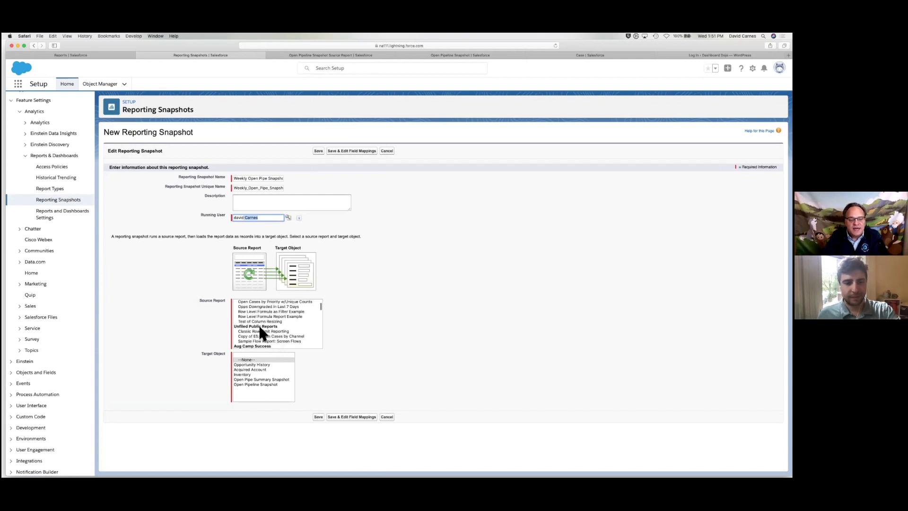
scroll(262, 331, "down", 5)
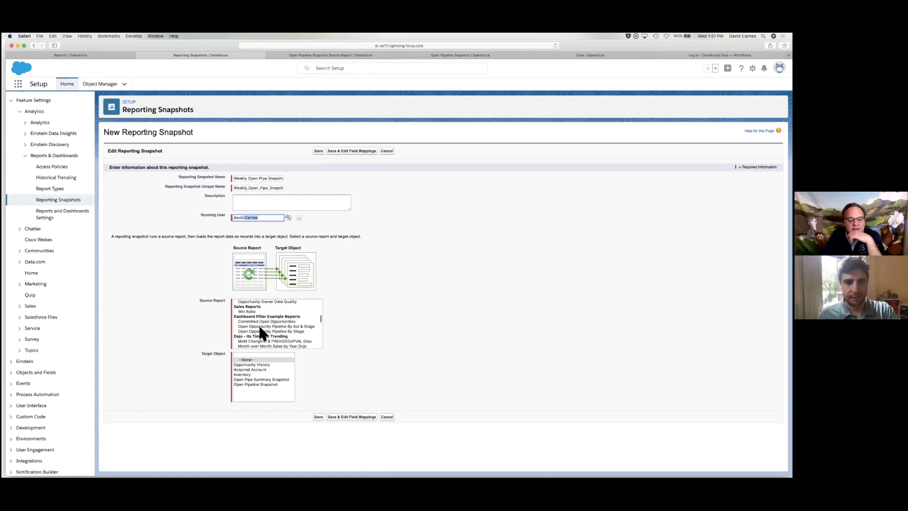
scroll(282, 333, "down", 2)
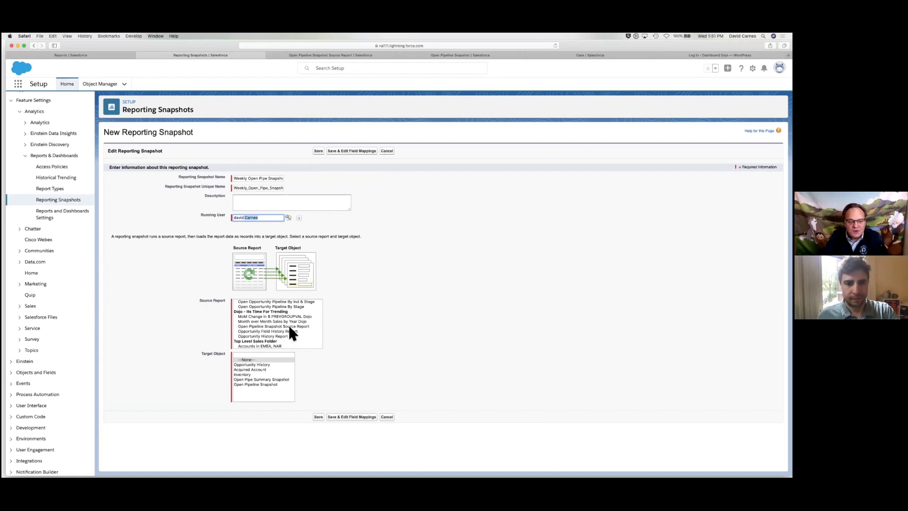
left_click(295, 326)
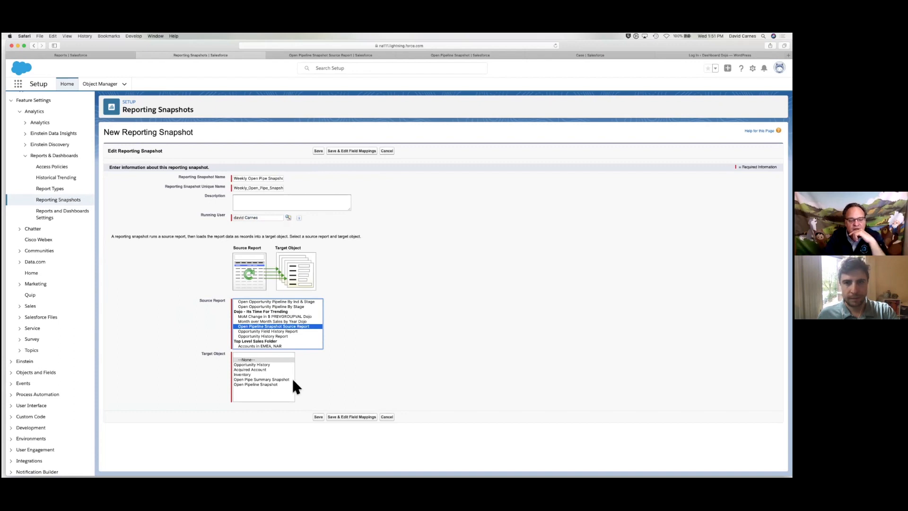
left_click(272, 385)
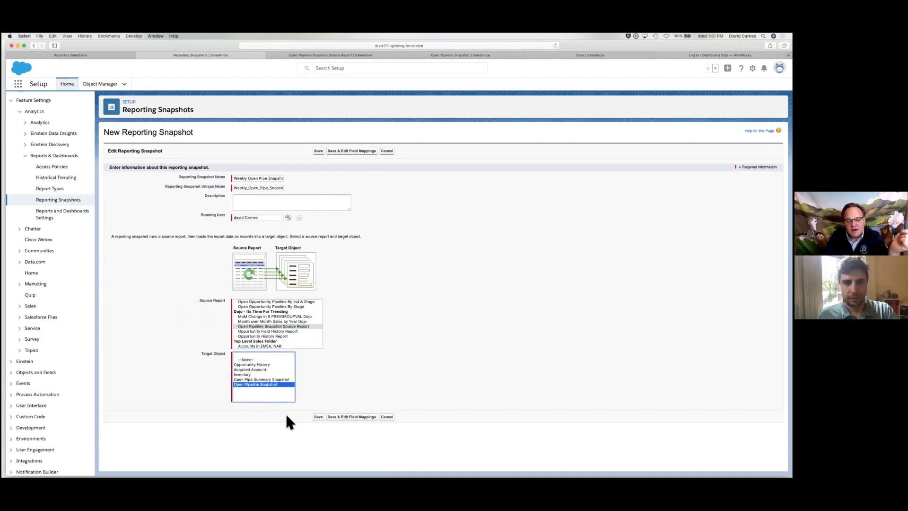
left_click(356, 418)
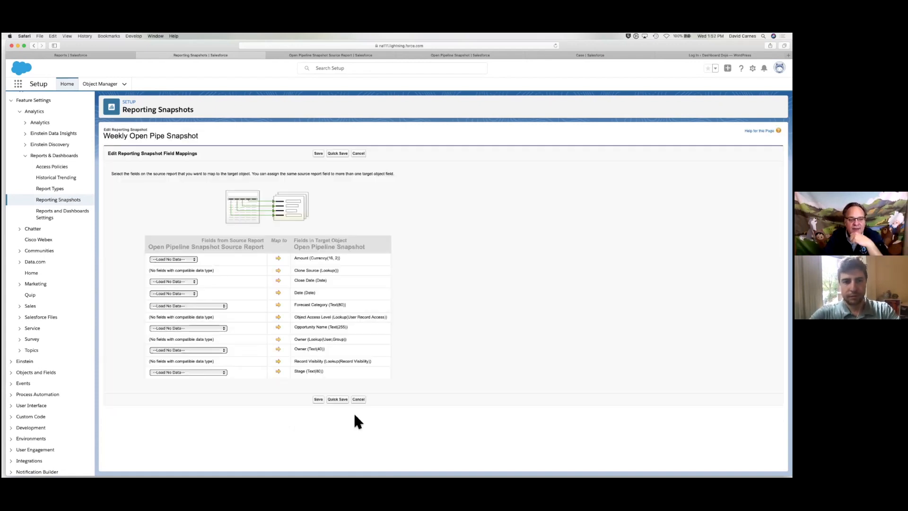
Map Amount, Close Date, Execution Time to Date, and Forecast Category to their target fields
left_click(191, 259)
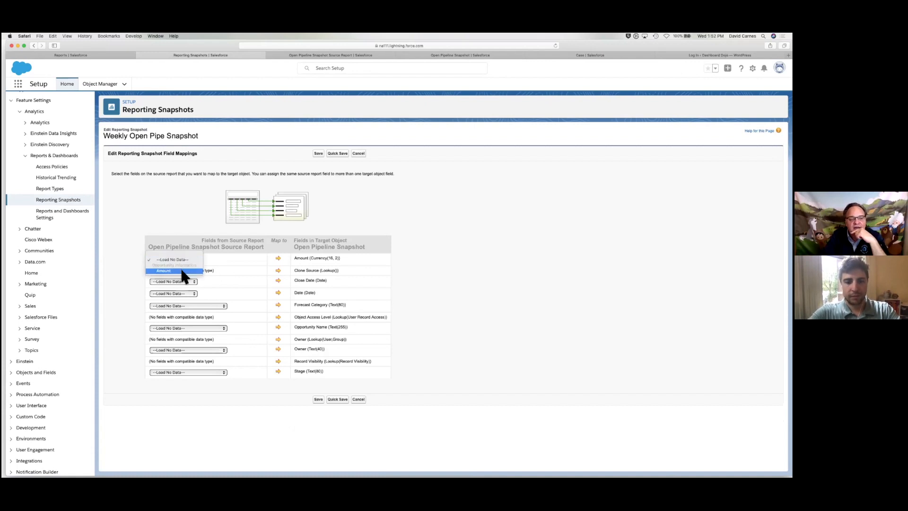
key("Escape")
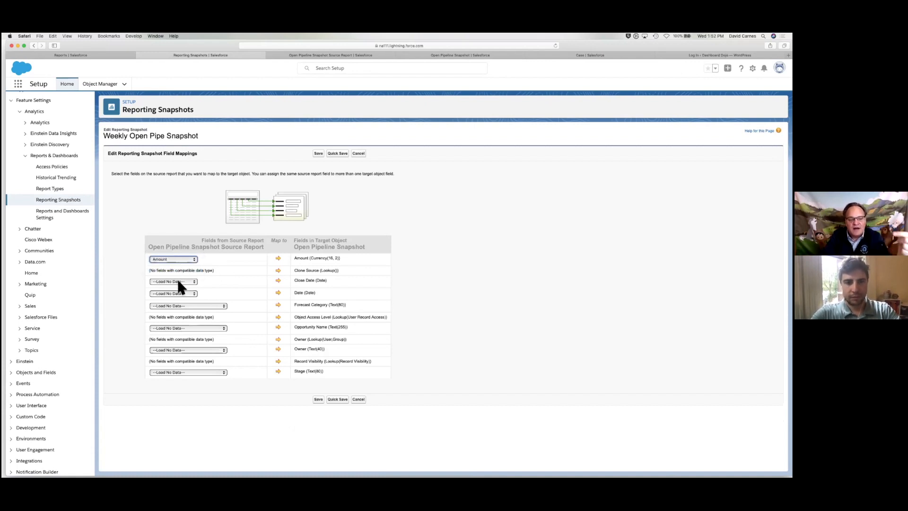
left_click(168, 281)
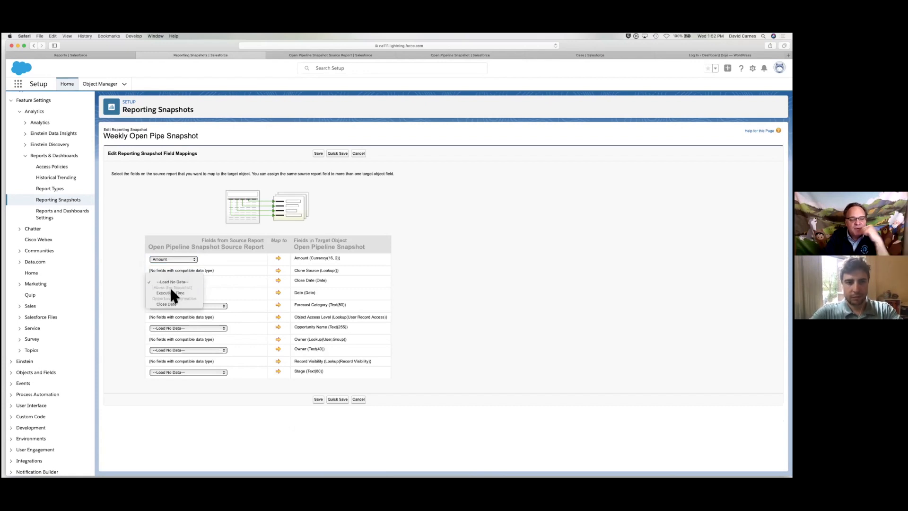
left_click(167, 304)
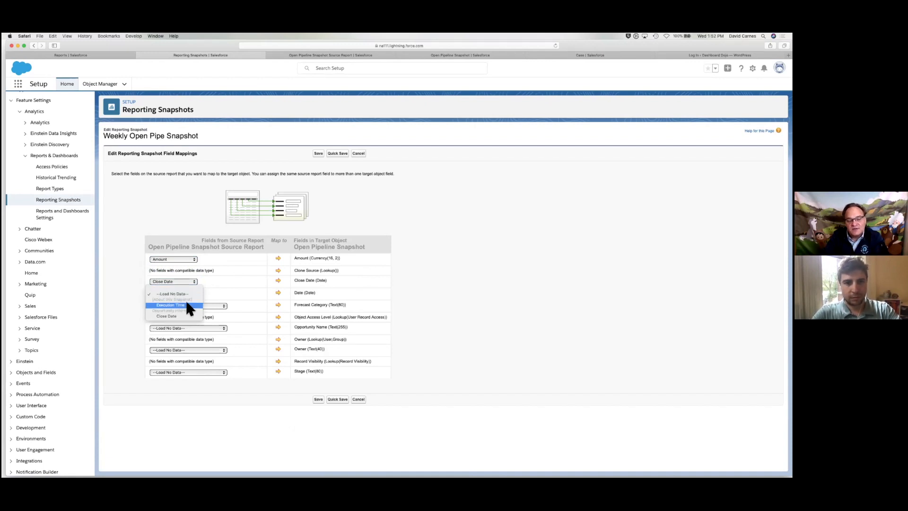
left_click(185, 305)
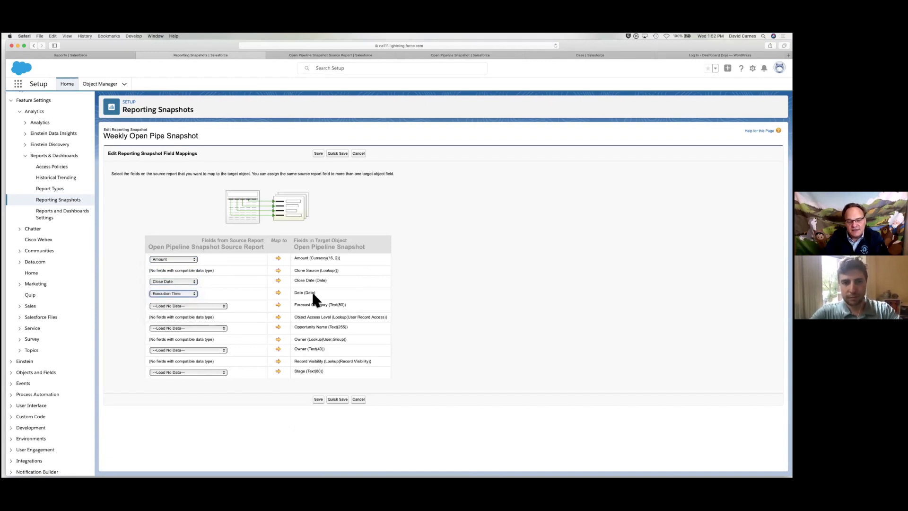
left_click(203, 306)
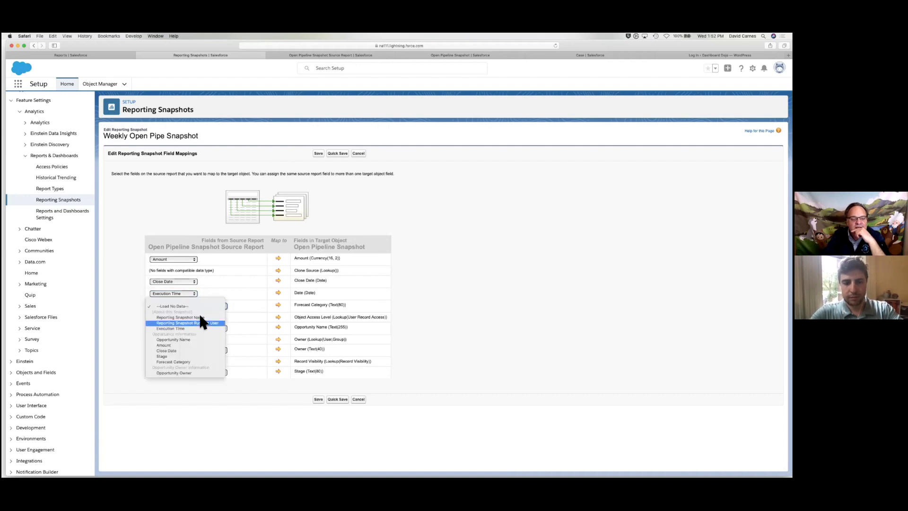
left_click(191, 356)
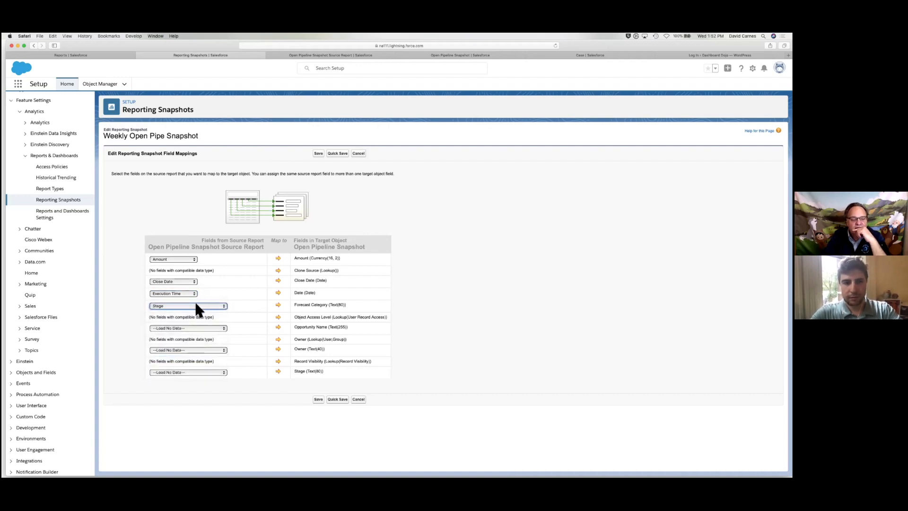
left_click(195, 304)
left_click(193, 312)
Map Opportunity Name, Opportunity Owner to Owner, and Stage, then save the mappings
left_click(187, 328)
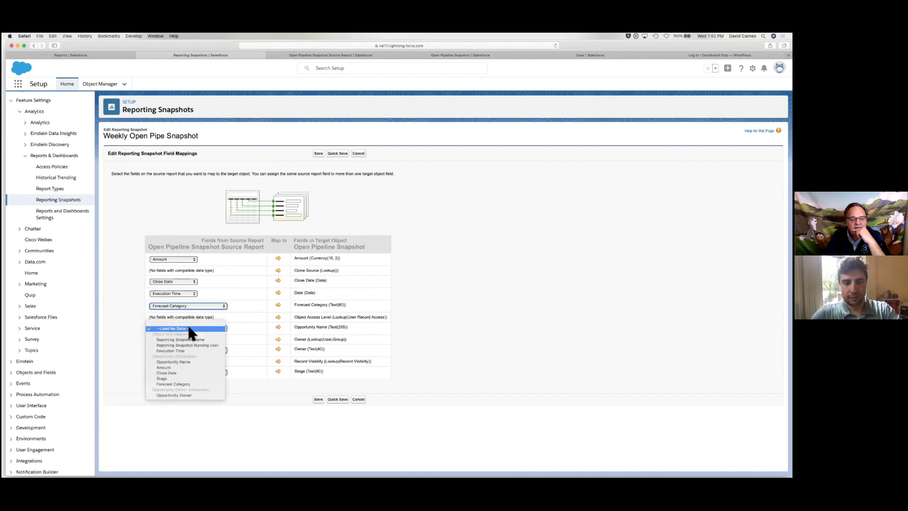
left_click(182, 360)
left_click(198, 349)
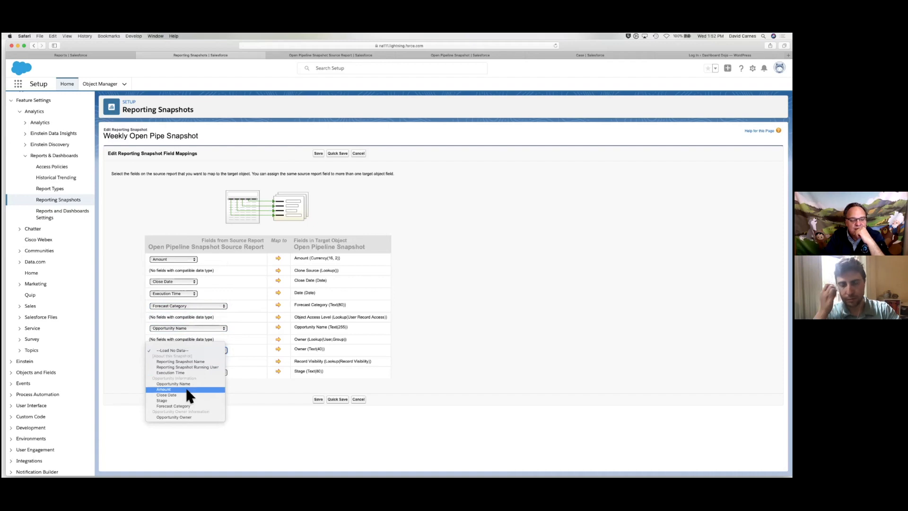
left_click(181, 417)
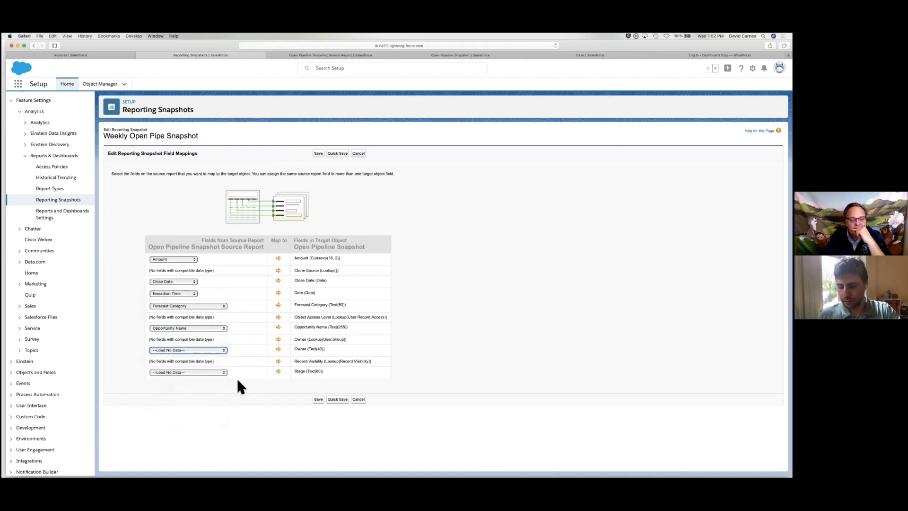
left_click(203, 372)
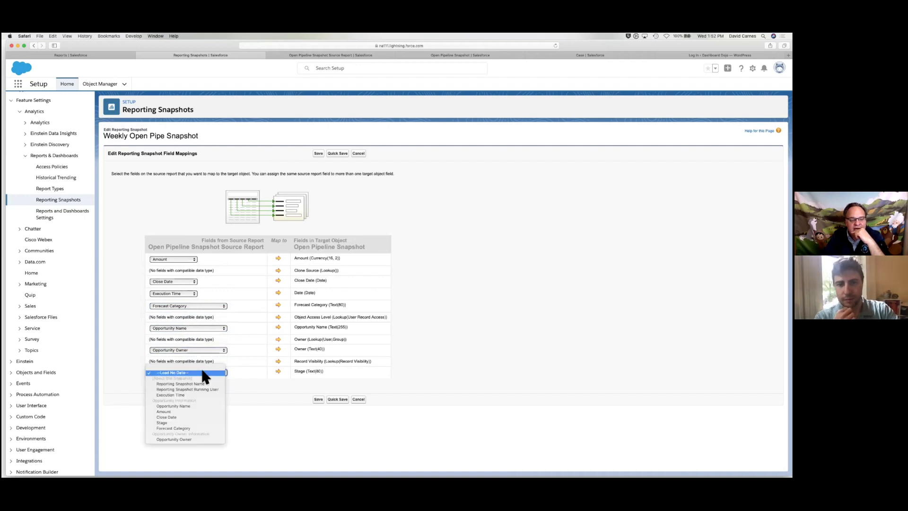
left_click(180, 423)
left_click(318, 400)
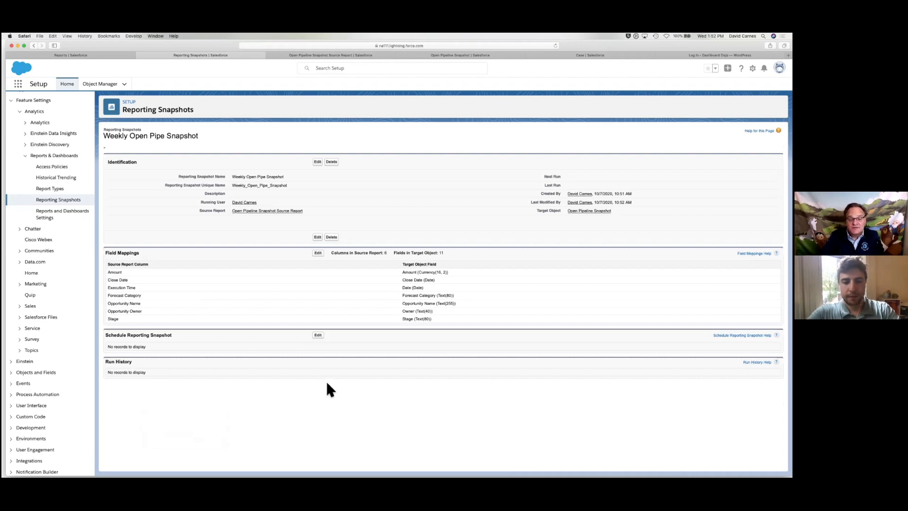
Schedule the snapshot weekly on Monday instead of Wednesday, then advance the slideshow to the Waza Recap slide
left_click(318, 336)
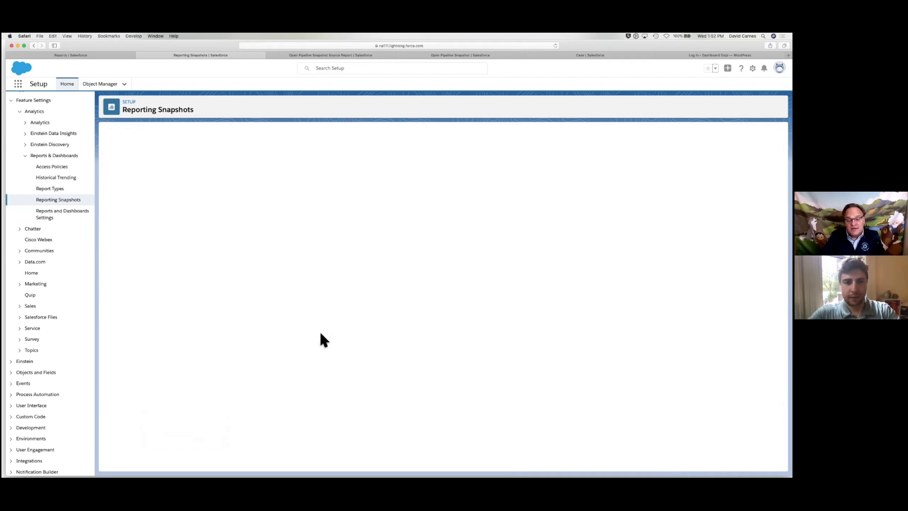
left_click(339, 200)
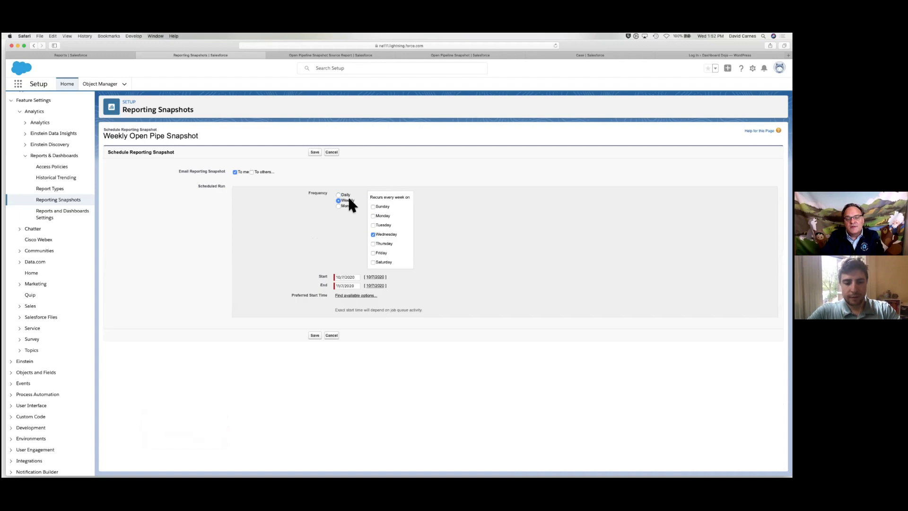
left_click(373, 234)
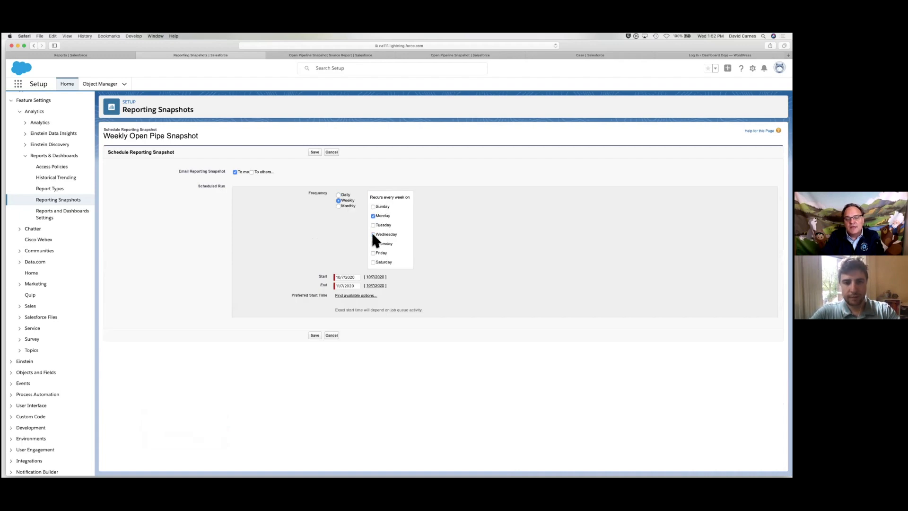
left_click(354, 286)
left_click_drag(354, 287, 331, 286)
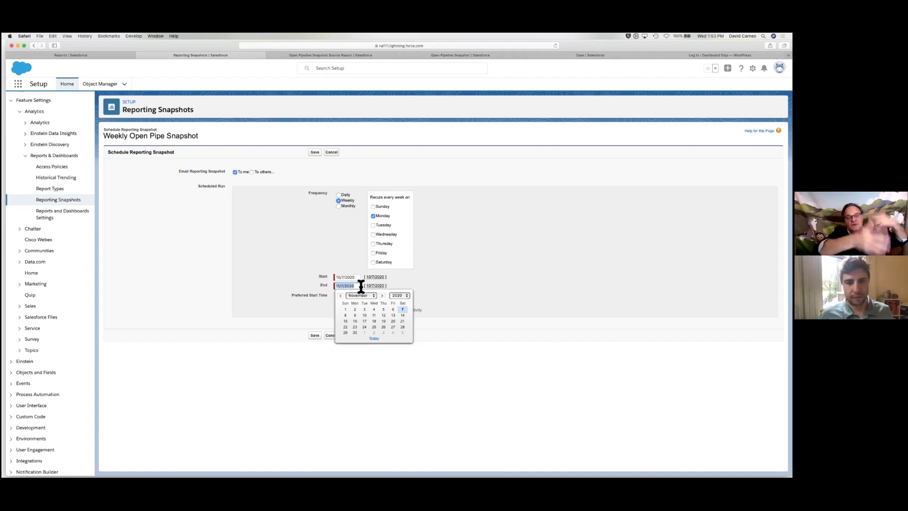
key("super+Tab")
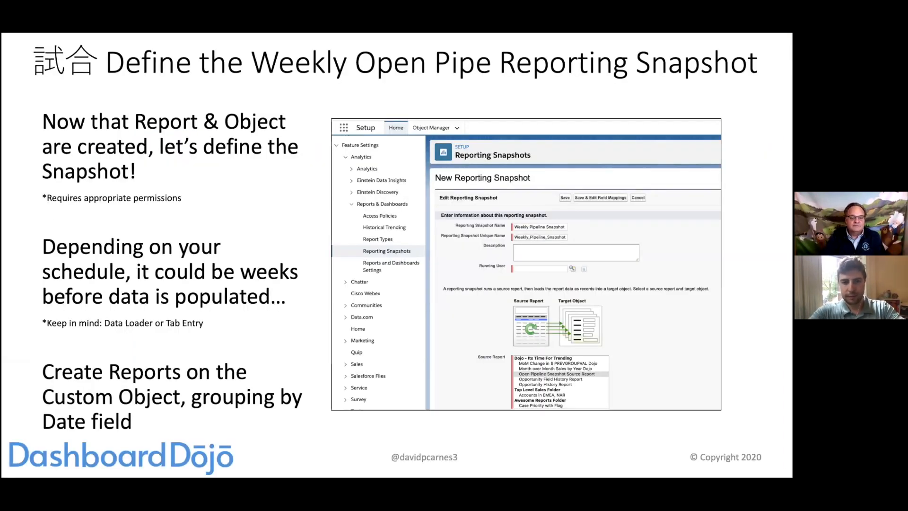
key("Right")
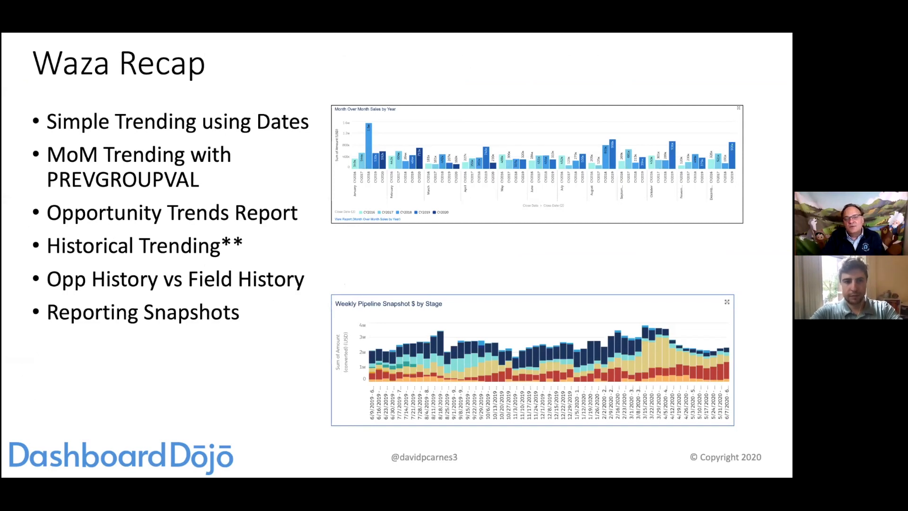